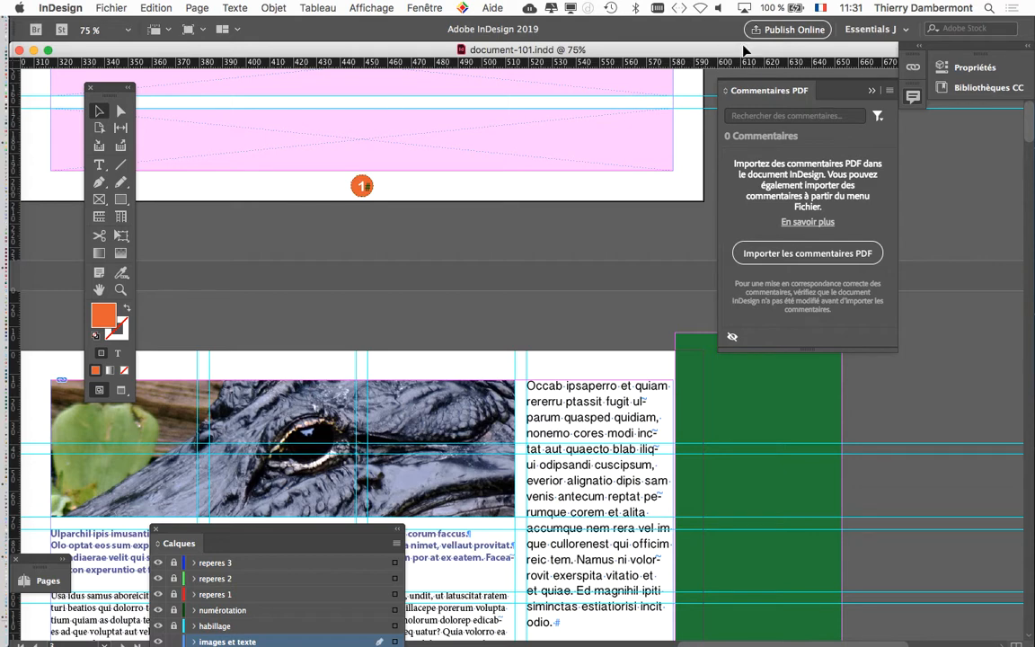
Collapse the PDF comments panel, then expand the Pages panel and place it over the middle of the document
click(870, 91)
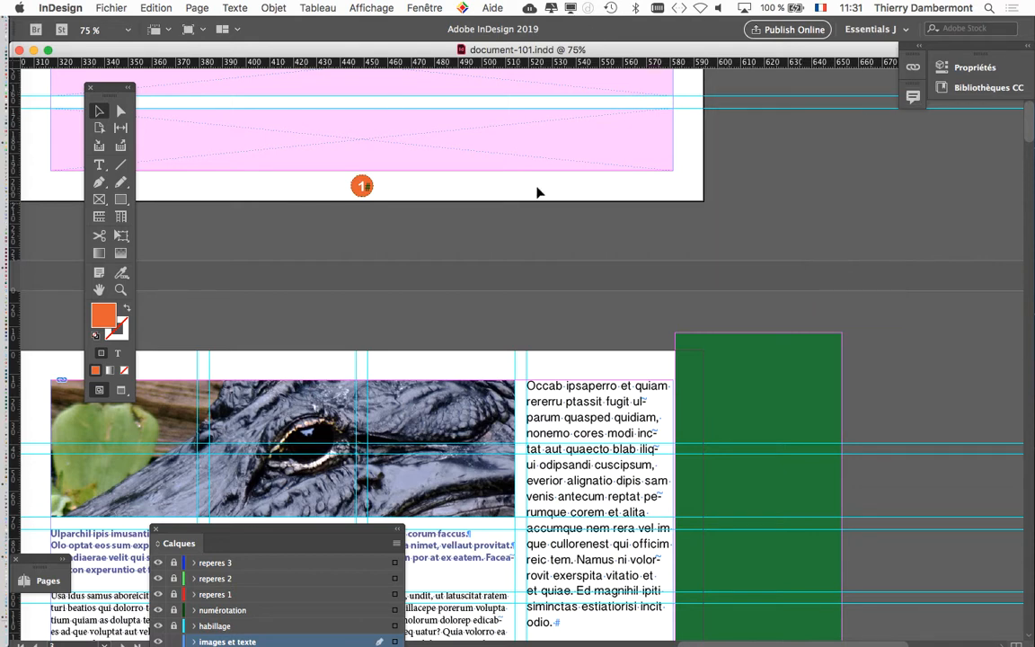
drag(32, 565, 780, 138)
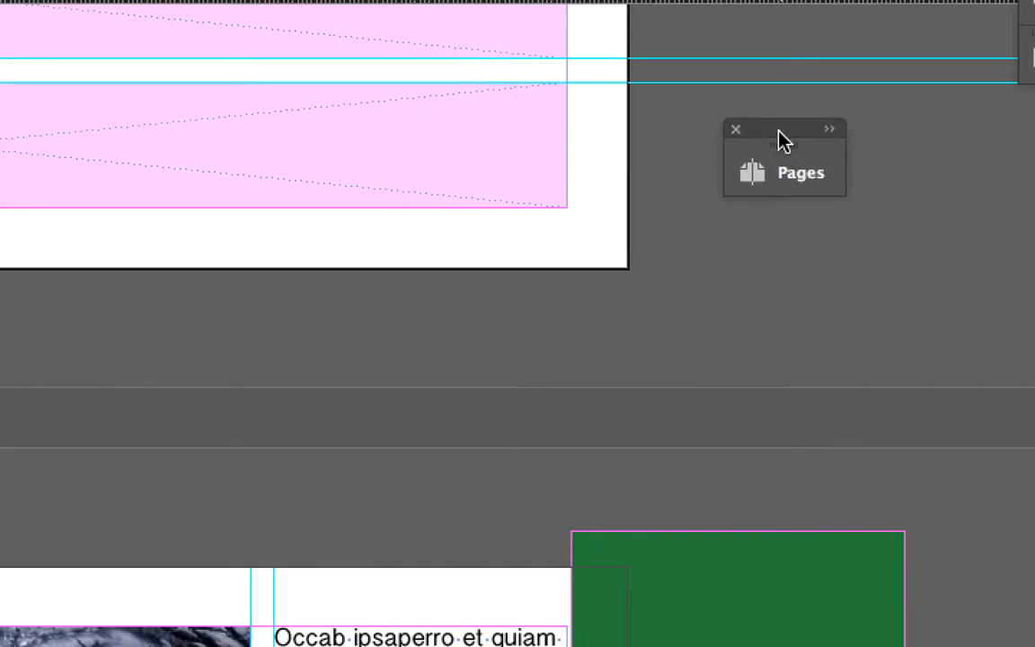
double_click(779, 142)
double_click(780, 139)
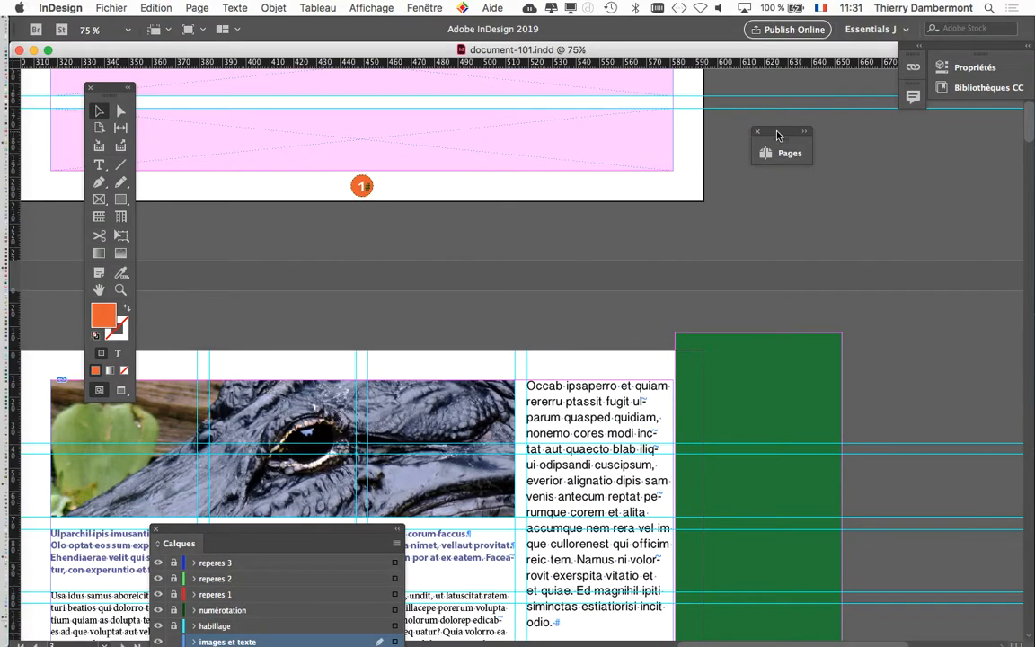
double_click(778, 134)
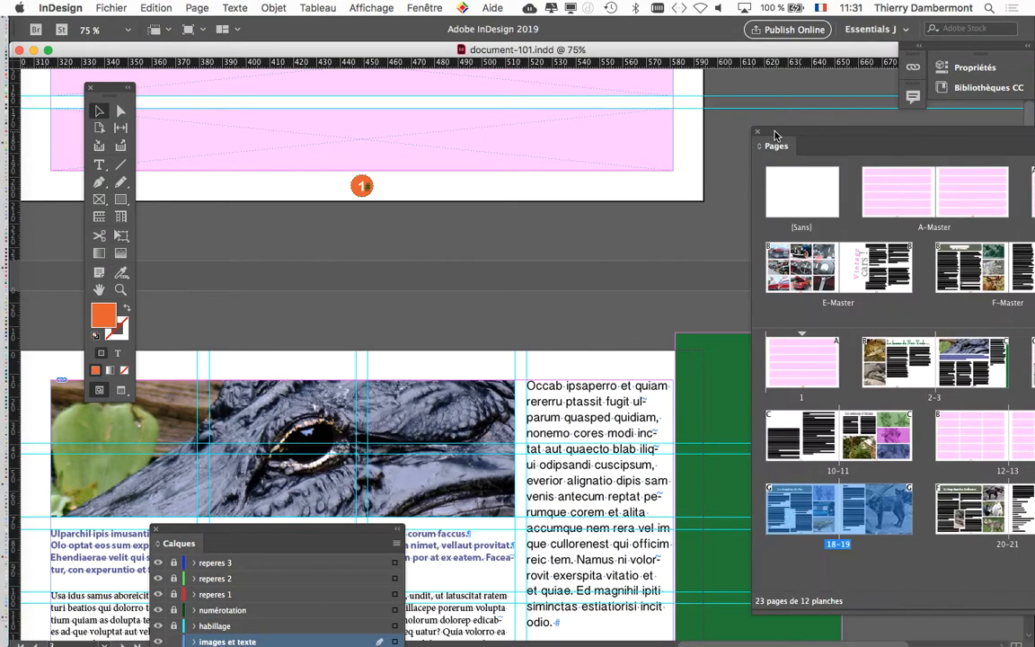
drag(676, 115, 220, 135)
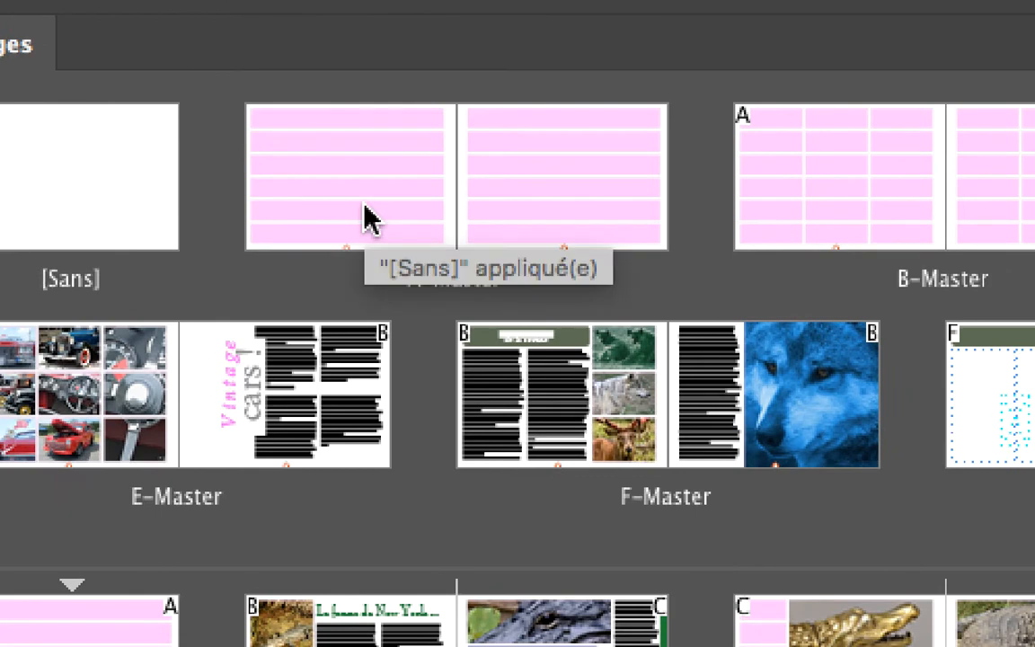
Examine the A-Master, B-Master and C-Master spreads to see which master each one is based on
click(367, 204)
shift+click(537, 205)
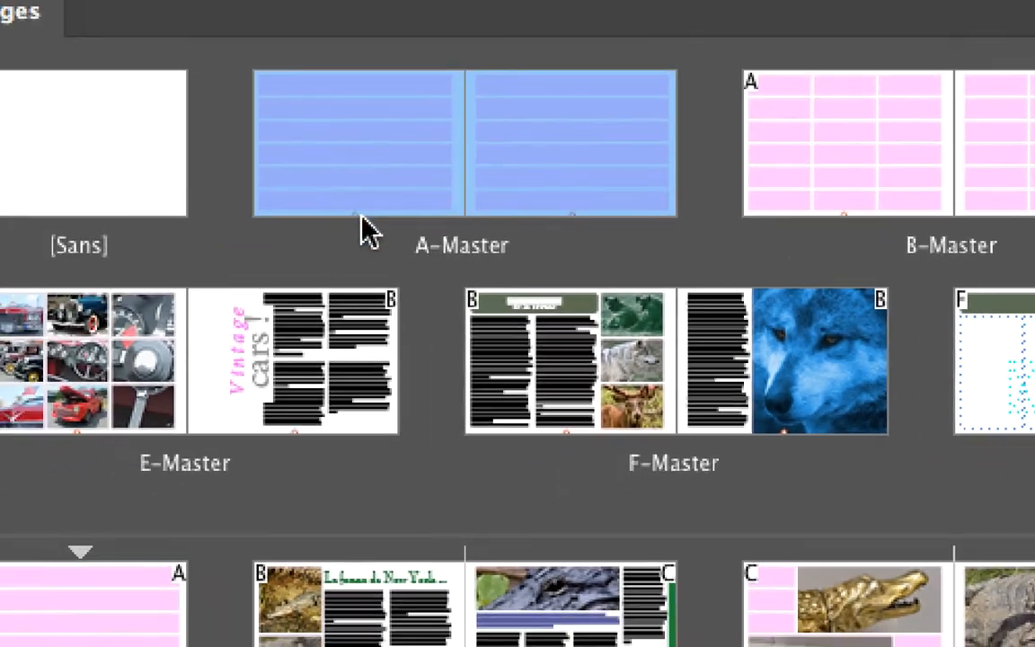
click(205, 271)
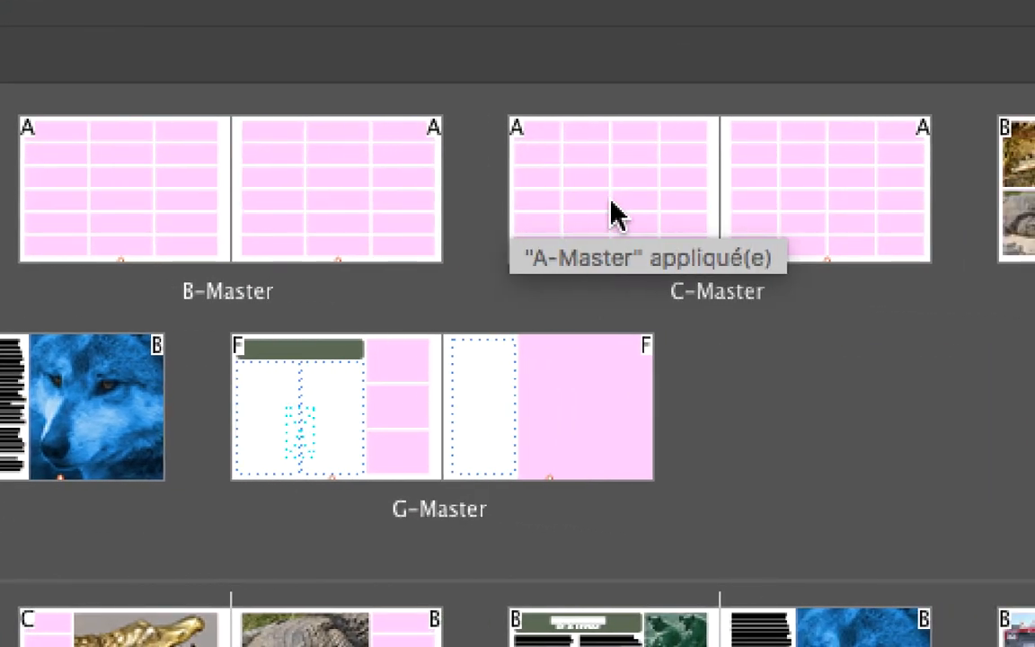
click(610, 199)
click(762, 199)
click(611, 204)
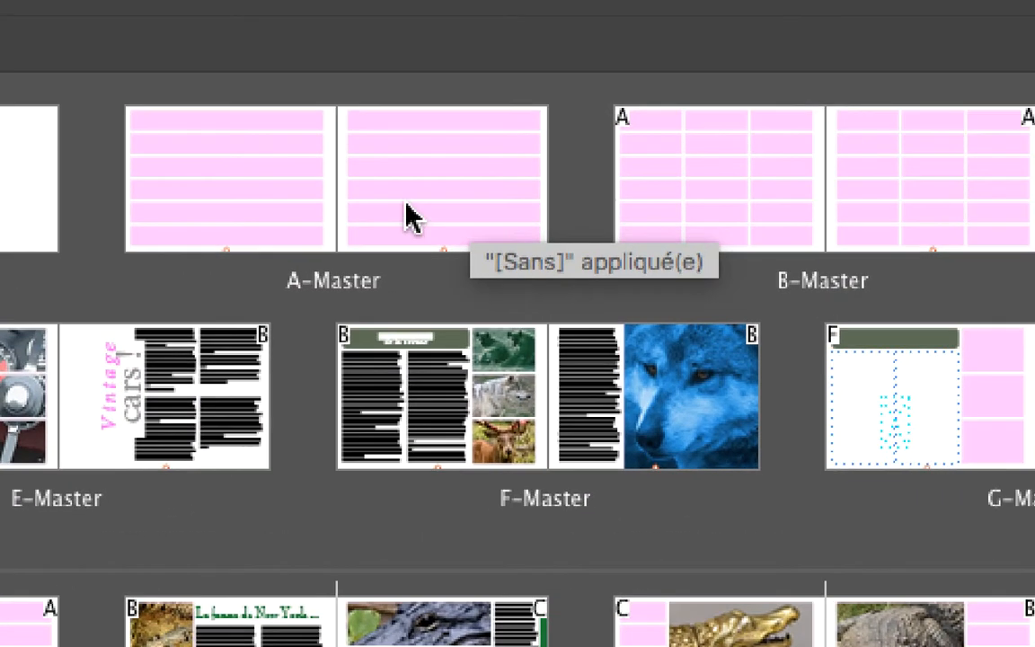
click(407, 219)
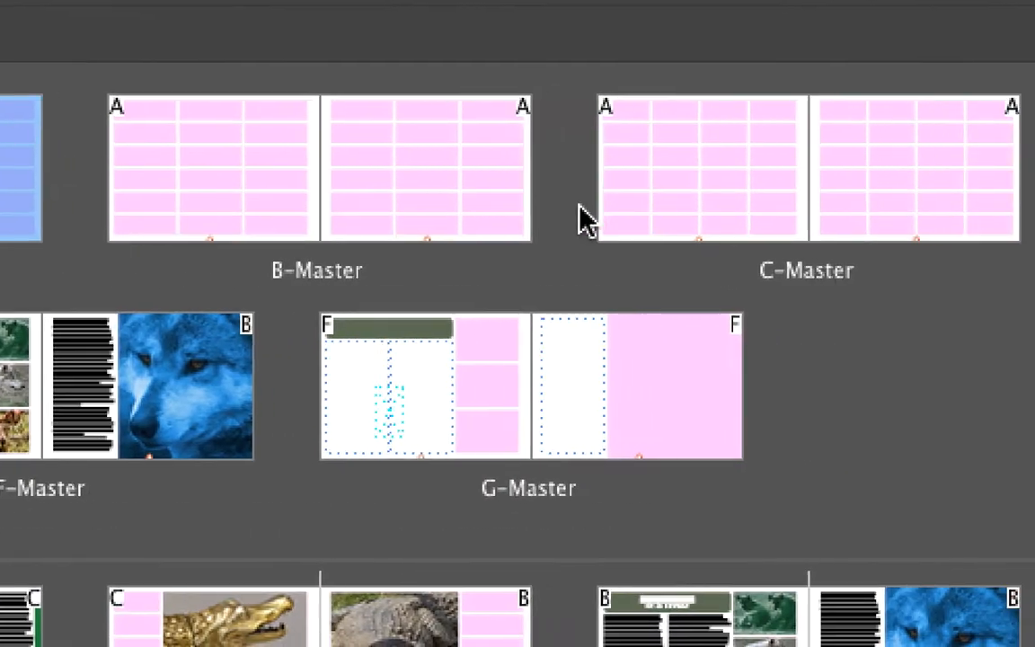
click(620, 219)
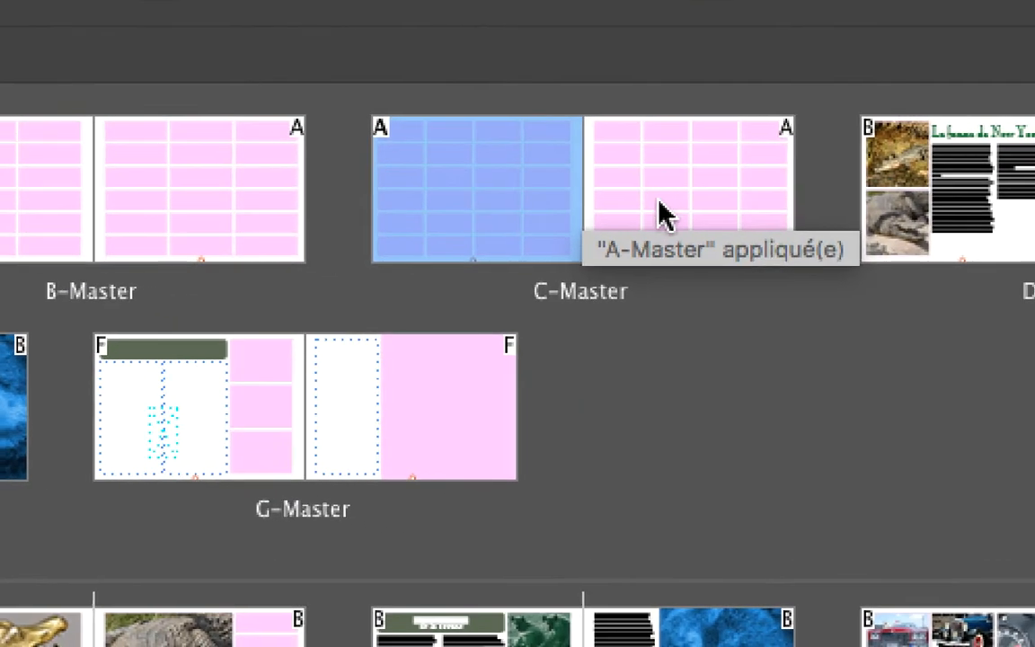
click(661, 214)
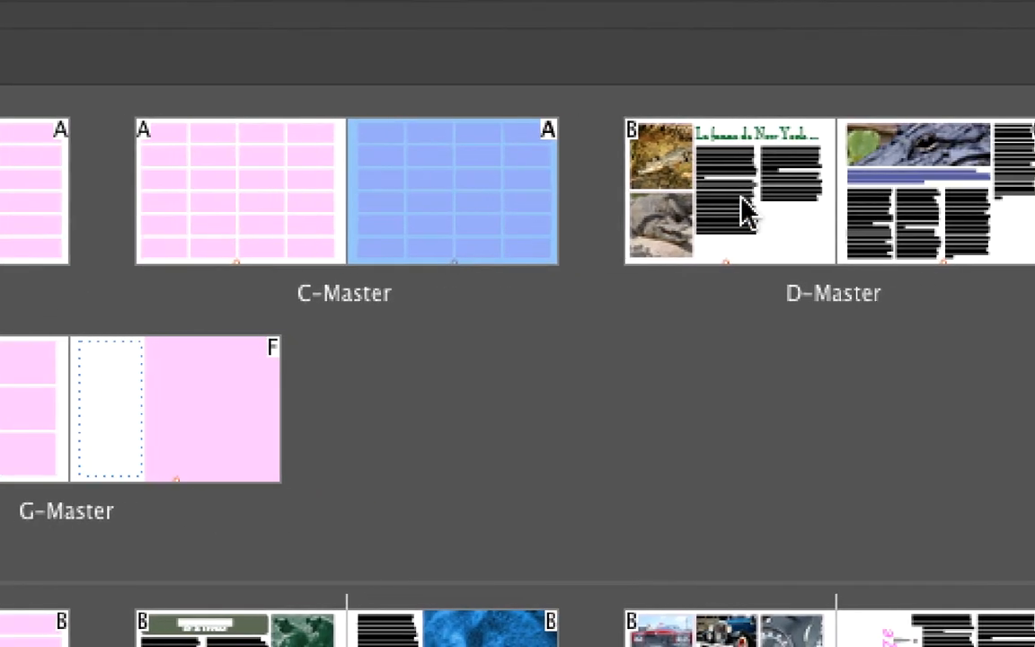
Inspect the left and right pages of D-Master to compare the parent master applied to each
click(989, 214)
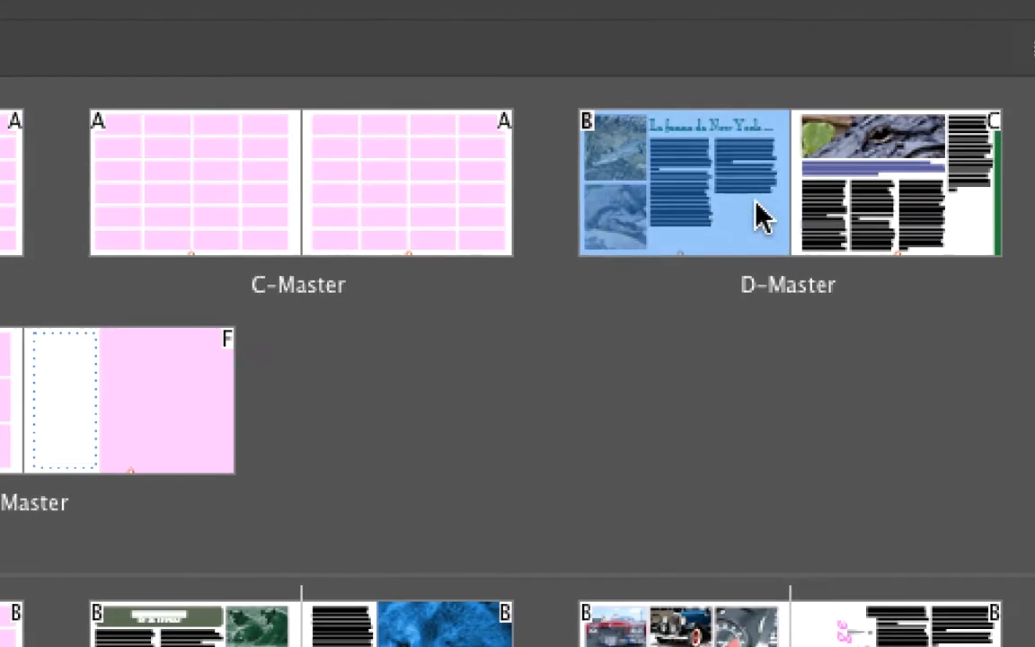
click(887, 215)
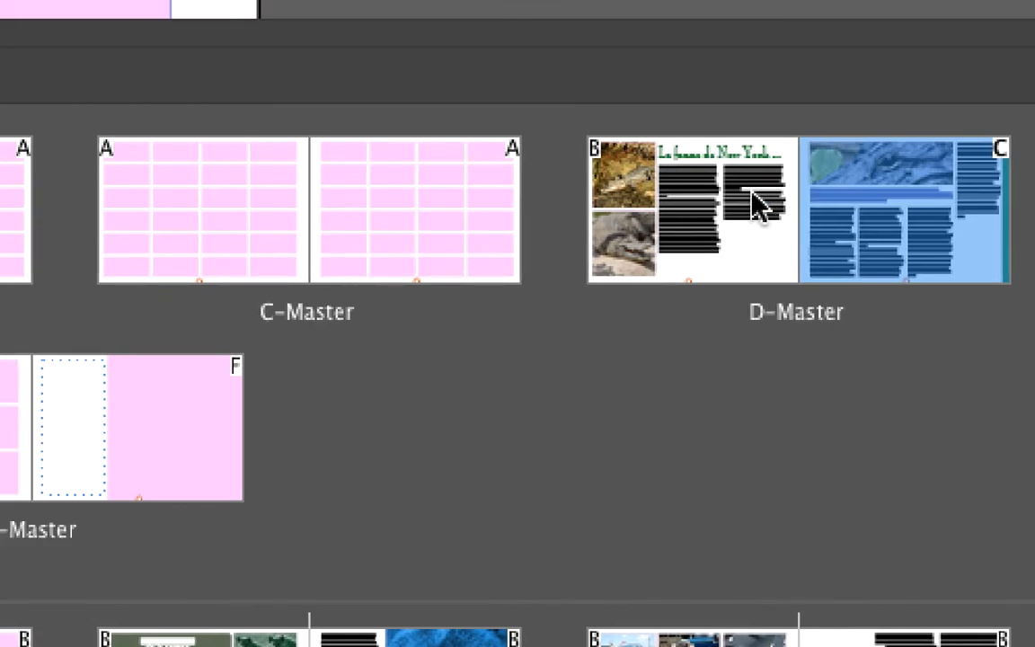
click(683, 167)
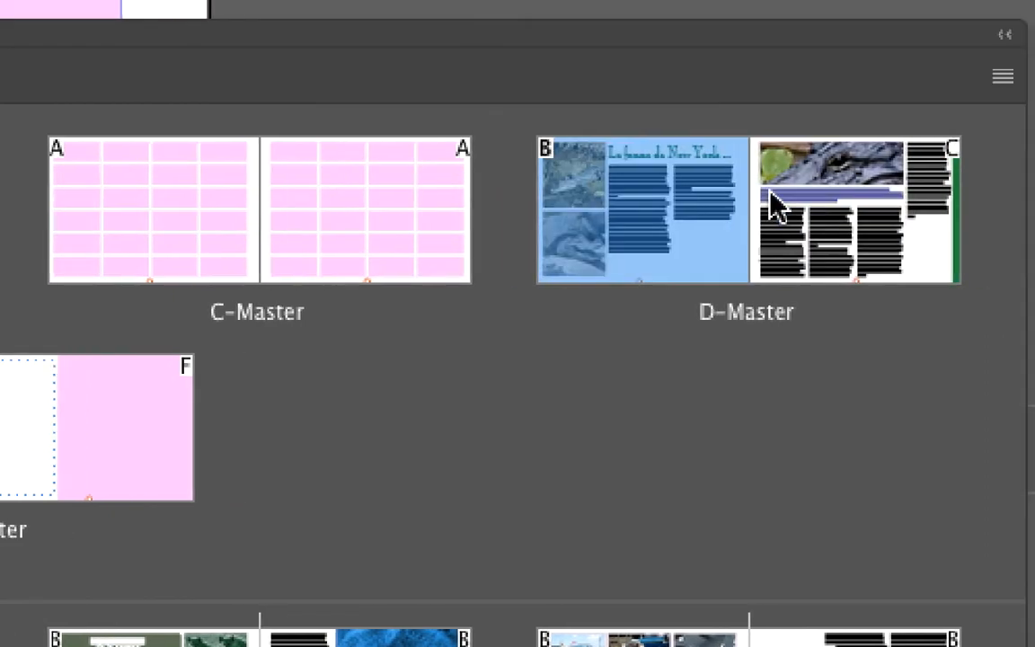
click(754, 167)
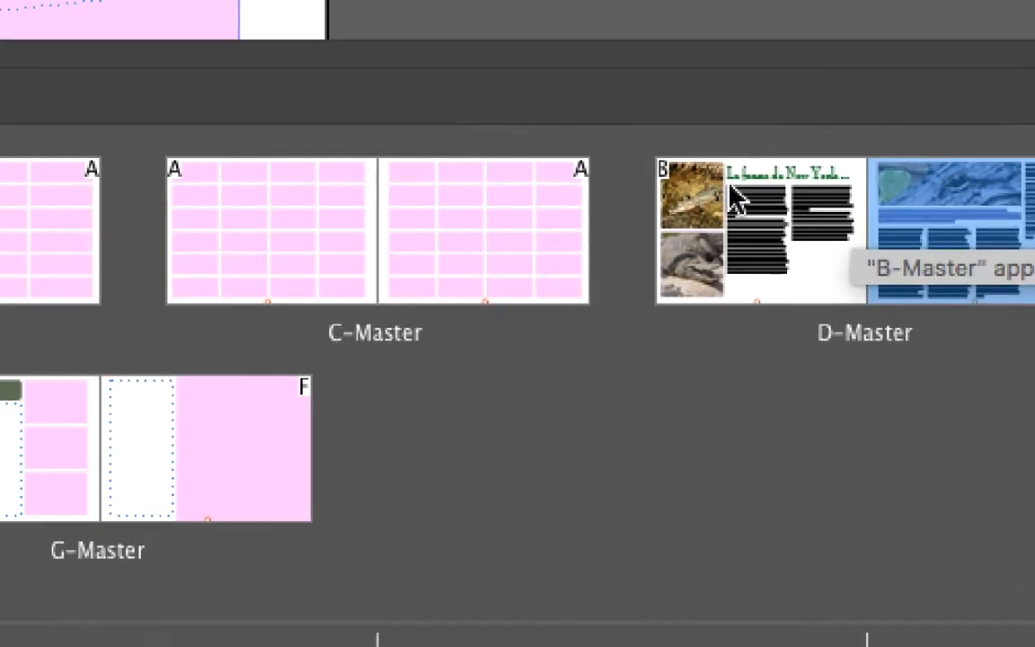
click(597, 202)
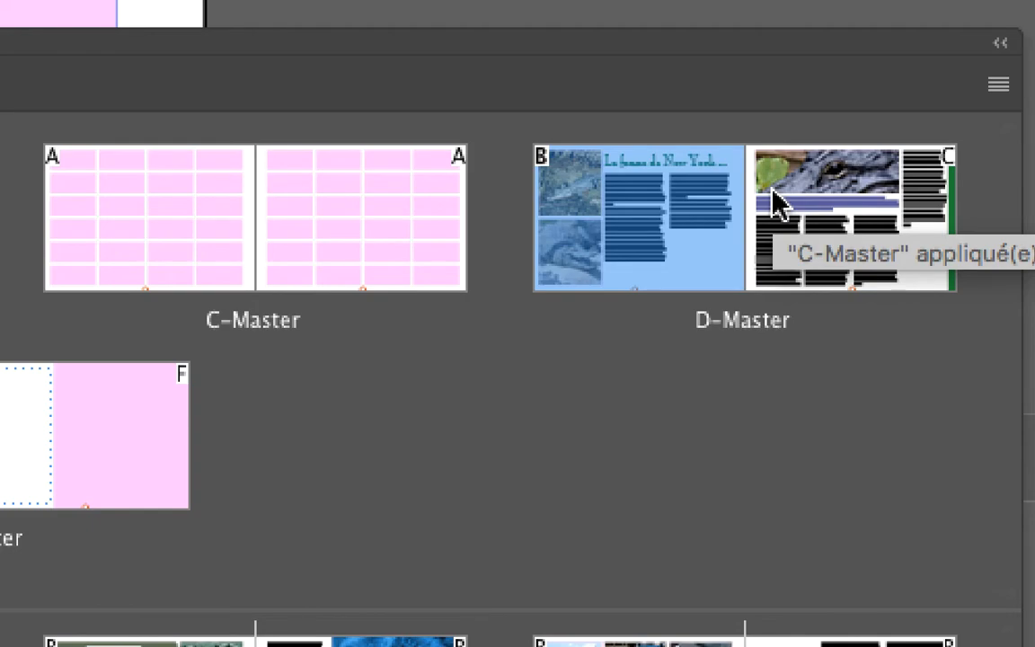
click(774, 202)
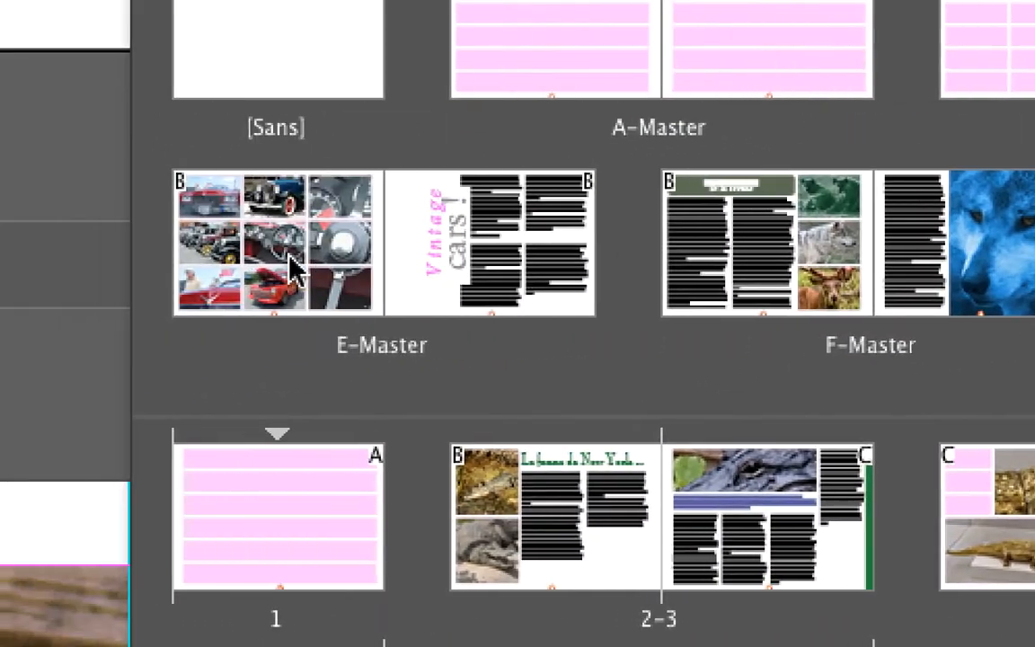
Go through the individual pages of E-Master, F-Master and G-Master to check their parent masters
click(285, 269)
click(537, 289)
click(755, 292)
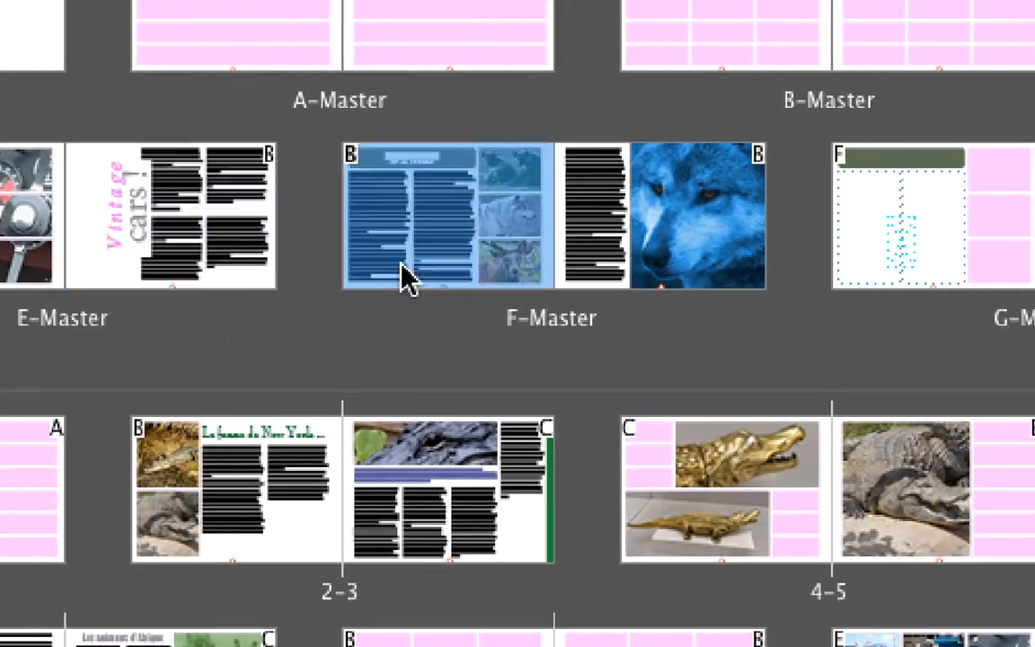
click(468, 278)
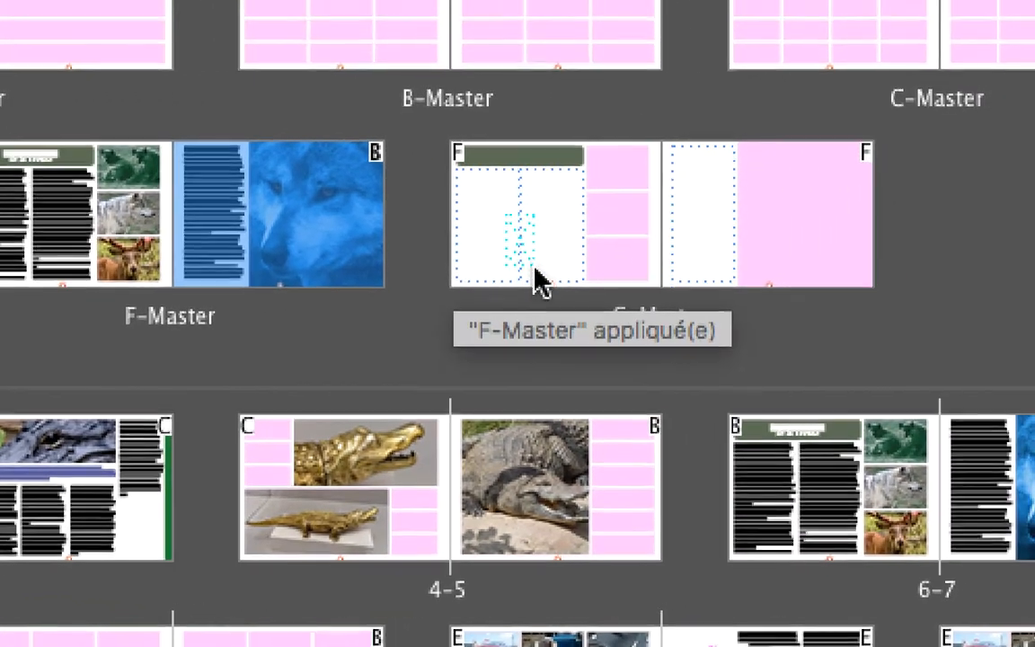
click(736, 276)
click(706, 281)
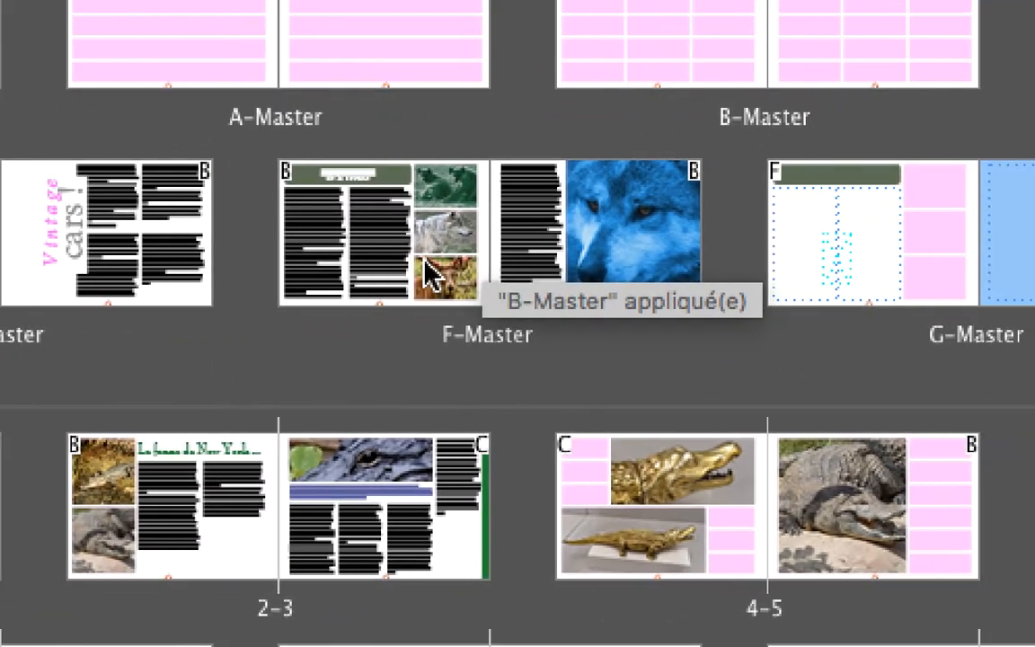
Compare the F-Master pages with the matching G-Master pages to see how G-Master derives from F-Master
click(505, 260)
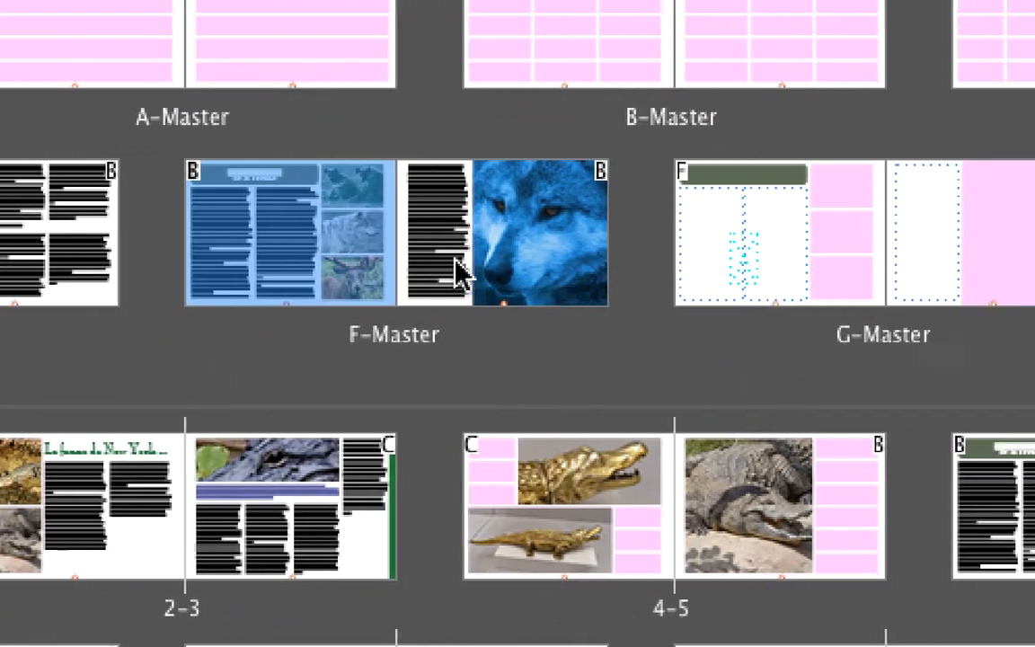
click(667, 259)
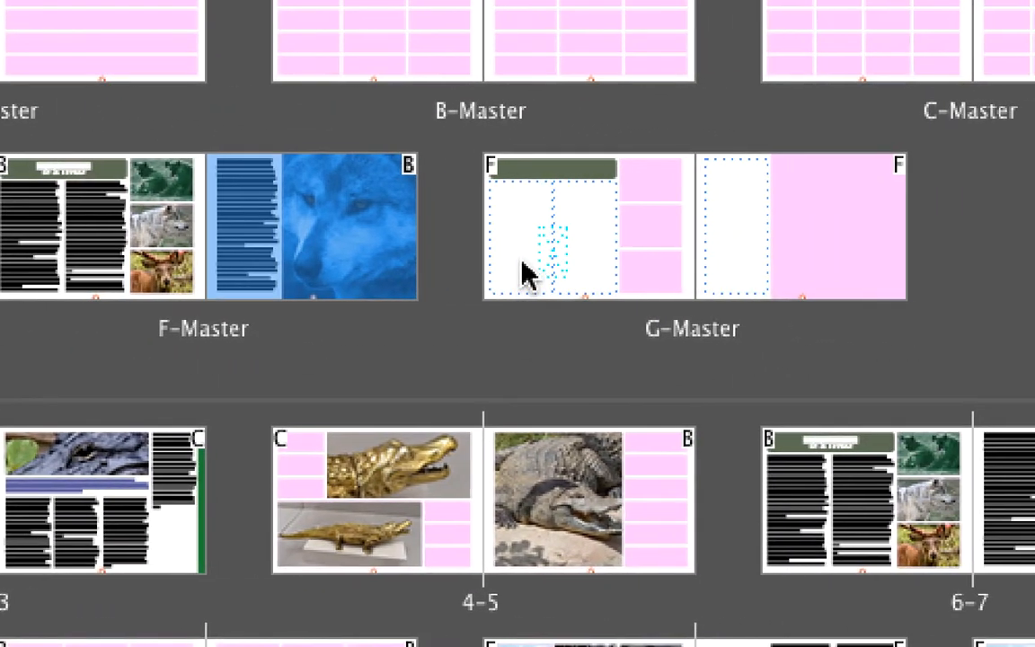
click(679, 279)
click(664, 278)
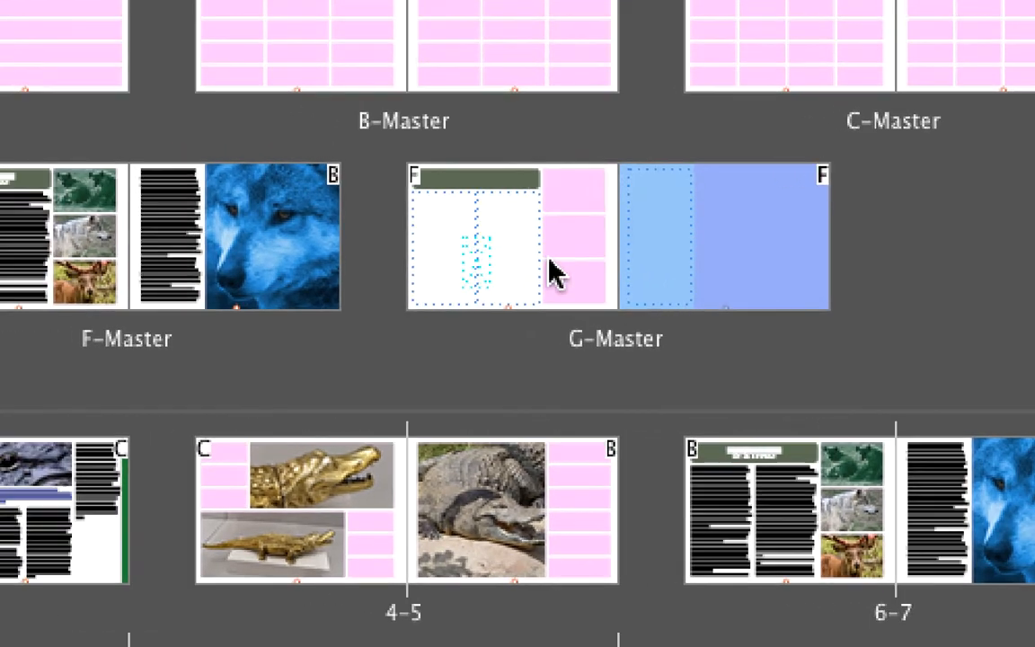
click(546, 271)
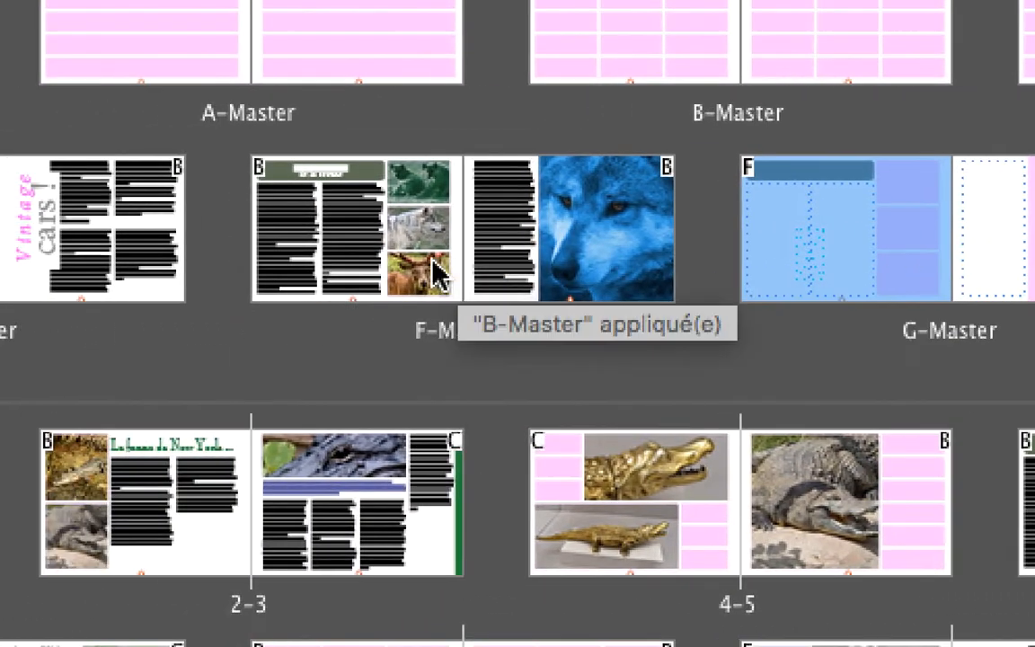
click(132, 270)
click(205, 276)
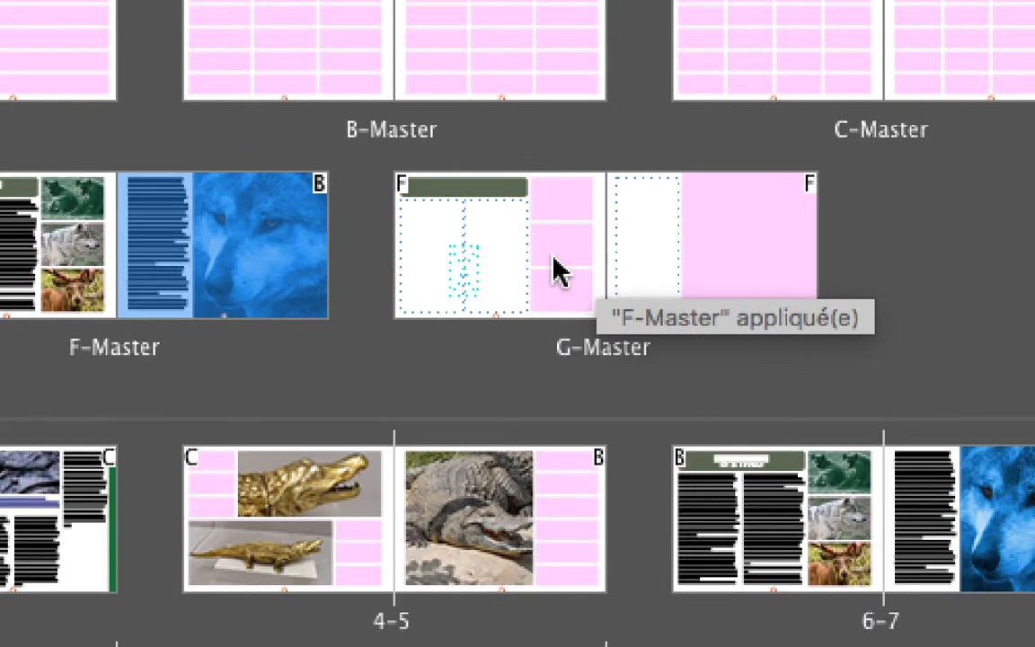
click(553, 269)
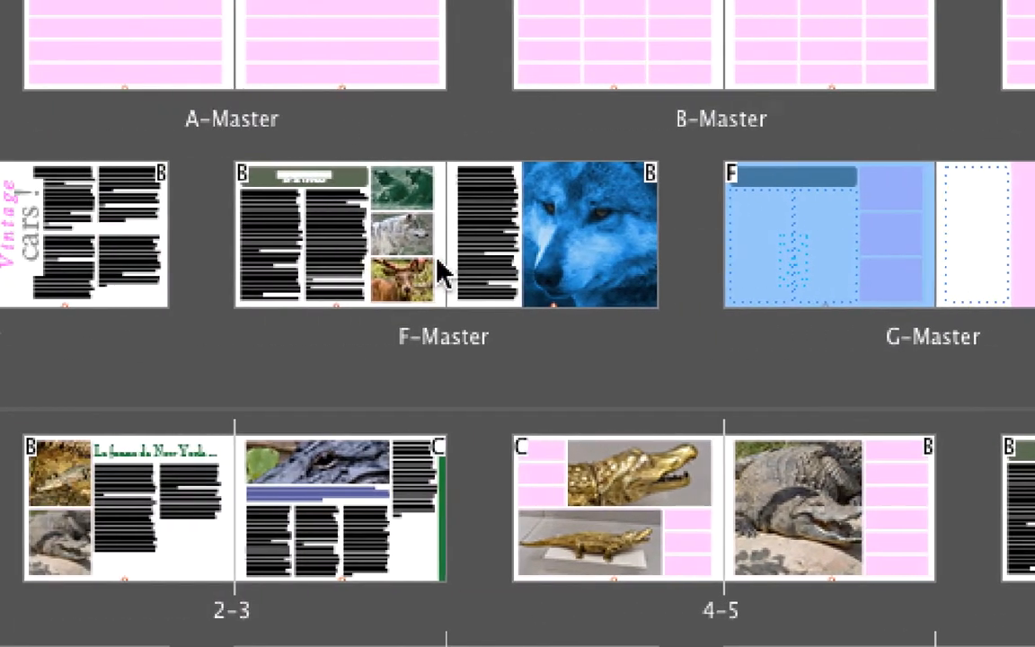
Select the complete F-Master spread, followed by the complete G-Master spread, to review their parent relationship
click(435, 270)
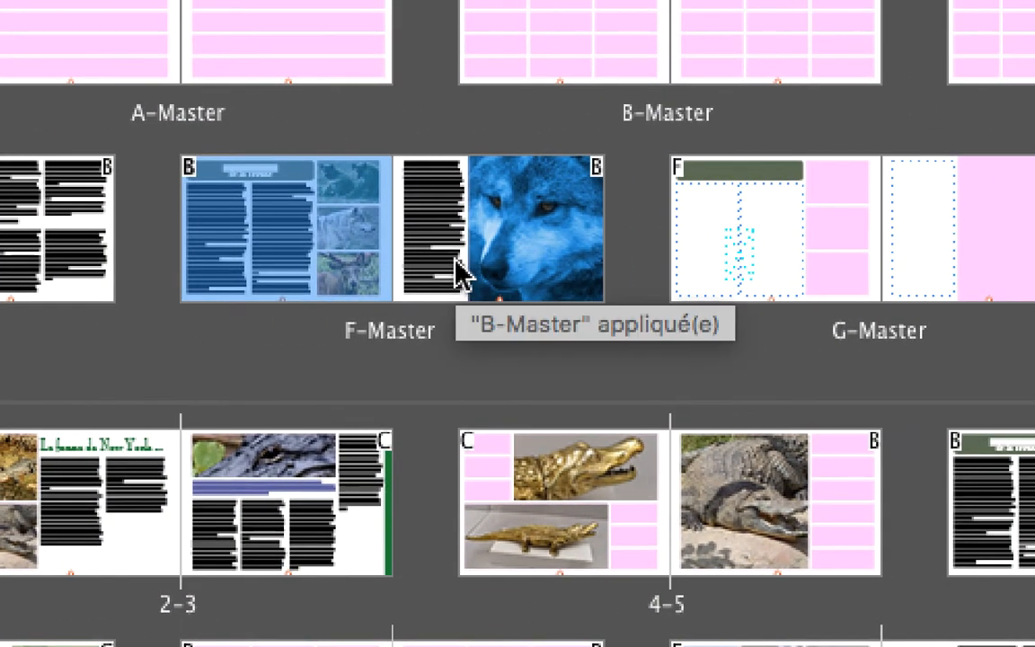
shift+click(460, 272)
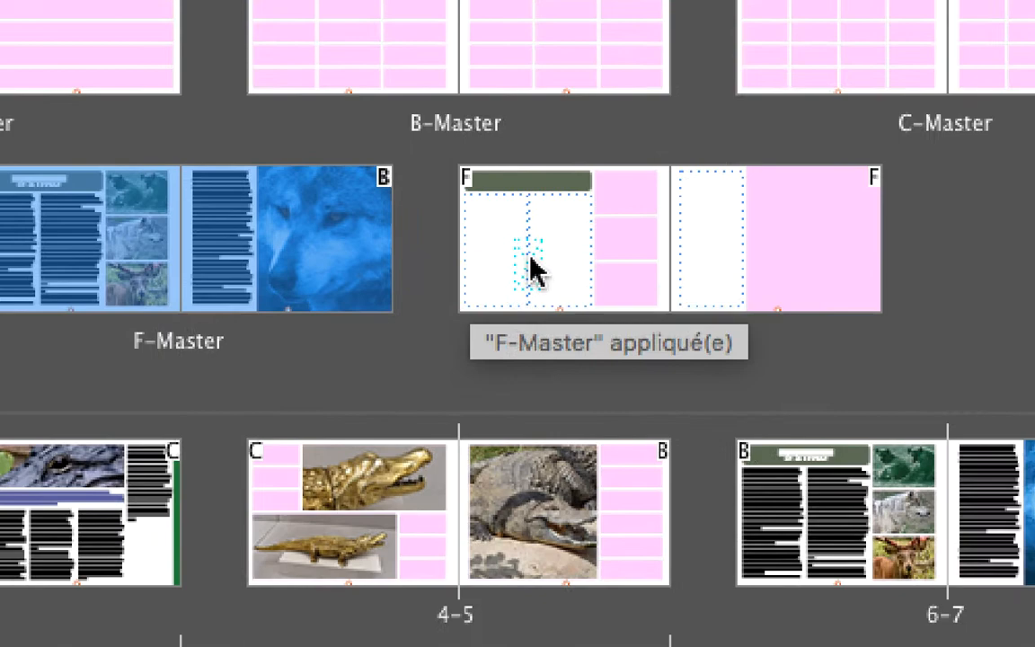
click(791, 251)
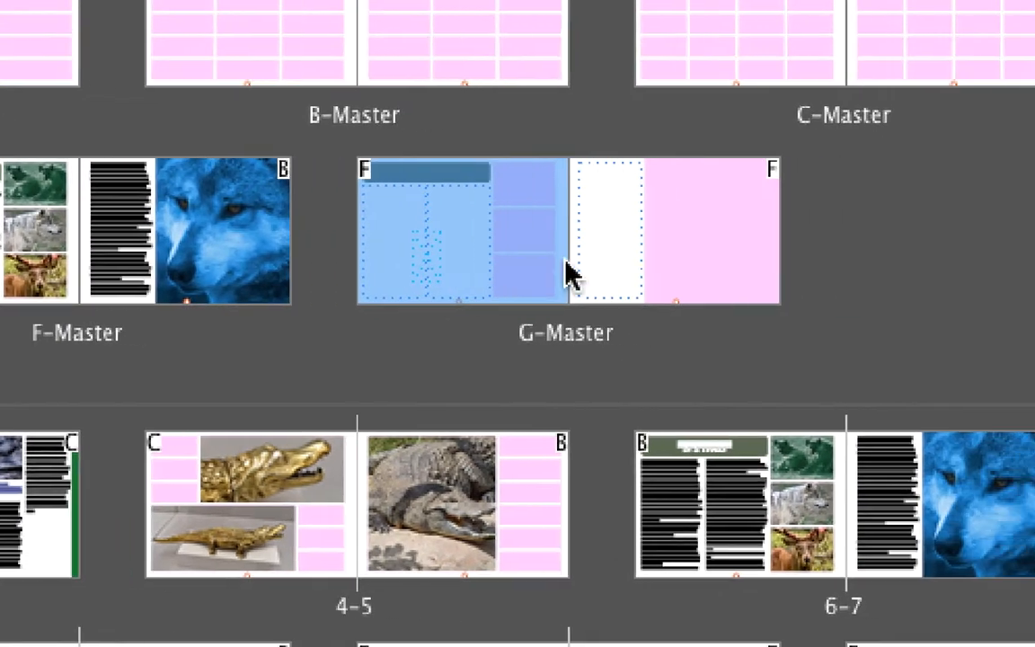
shift+click(951, 257)
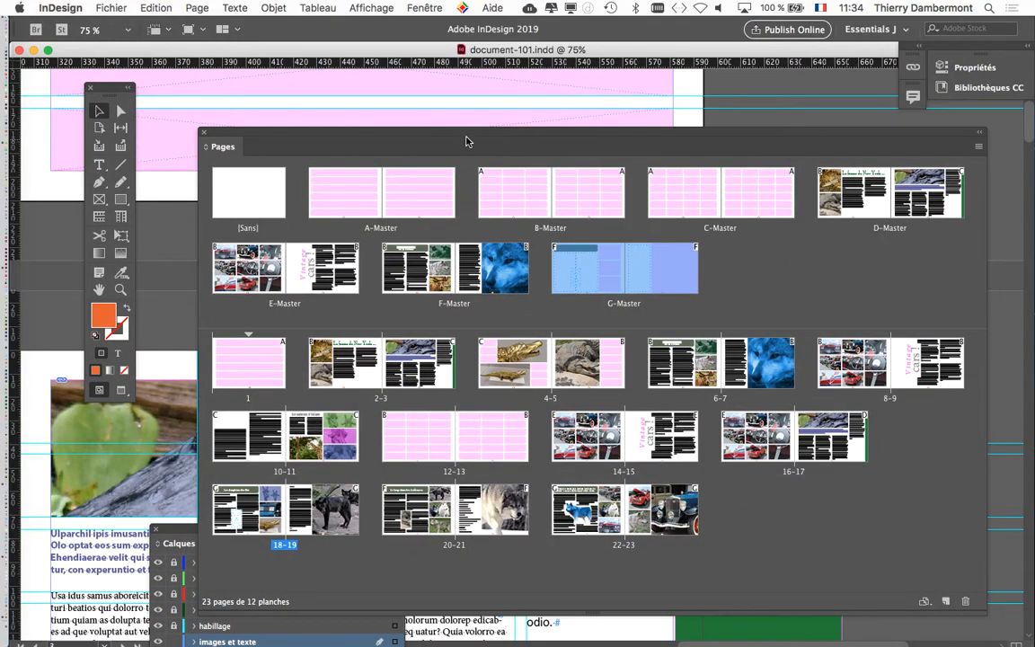
Open the B-Master spread in the document window at 50% zoom, with the Pages panel moved clear of it
drag(466, 141, 448, 76)
click(334, 141)
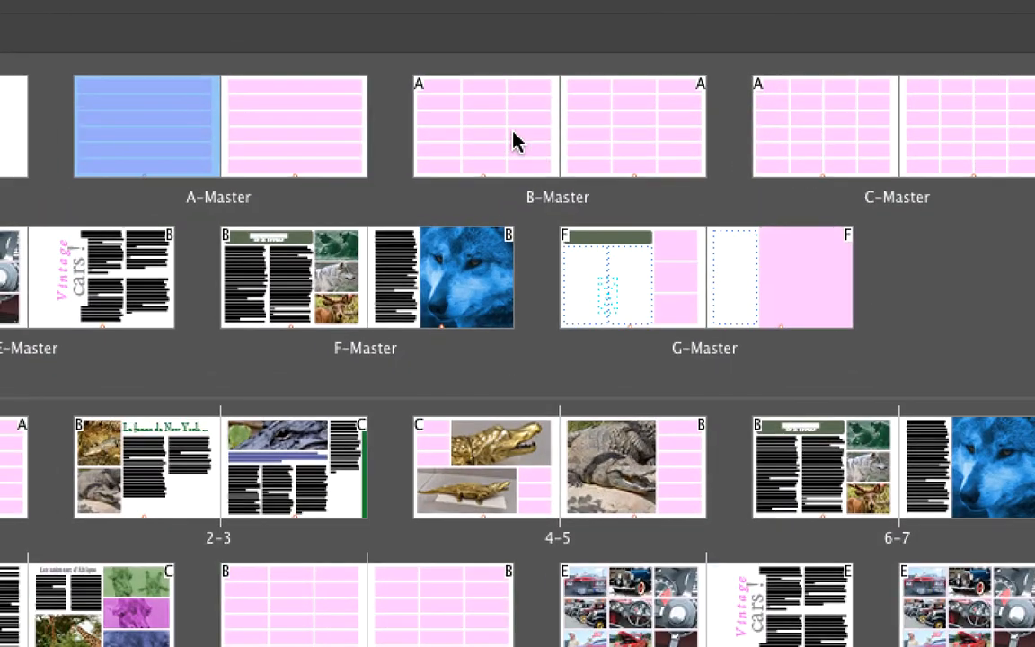
double_click(515, 141)
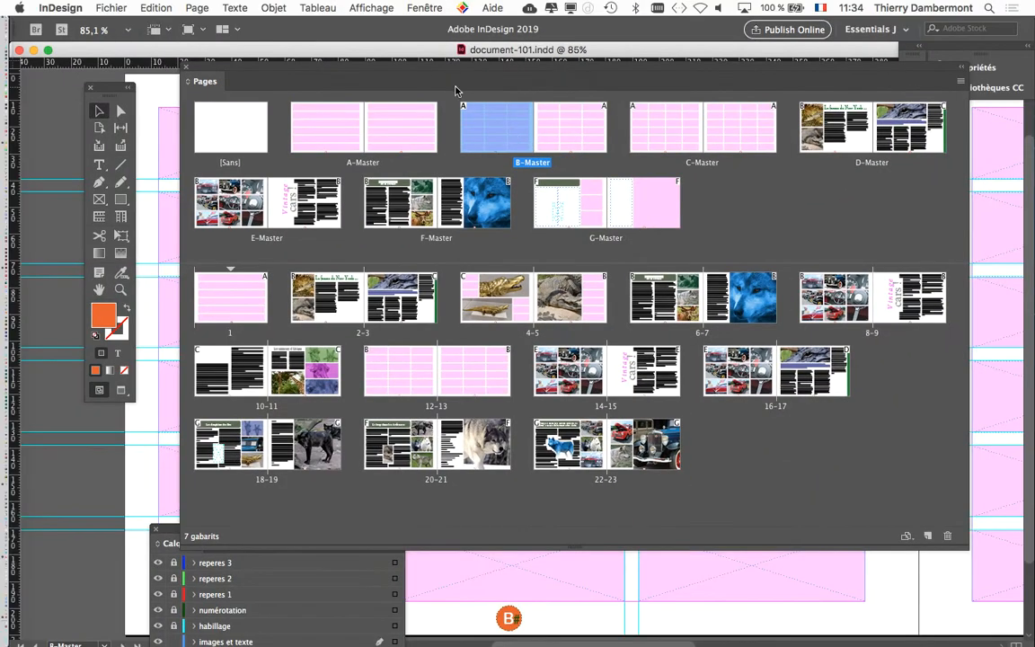
drag(440, 81, 896, 139)
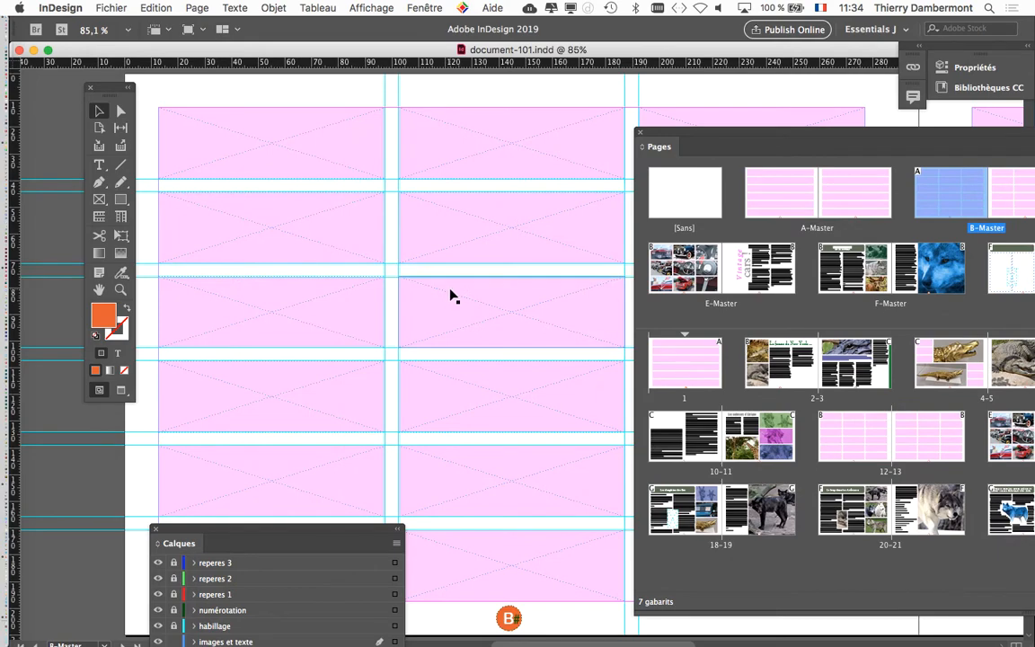
key(super+minus)
key(super+minus)
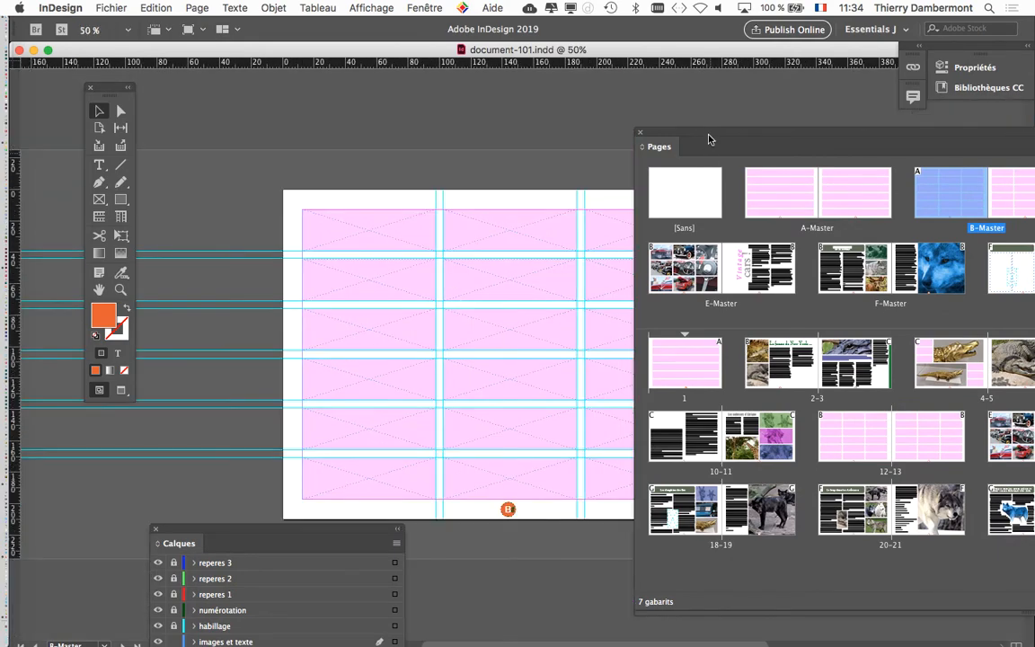
drag(708, 133, 589, 85)
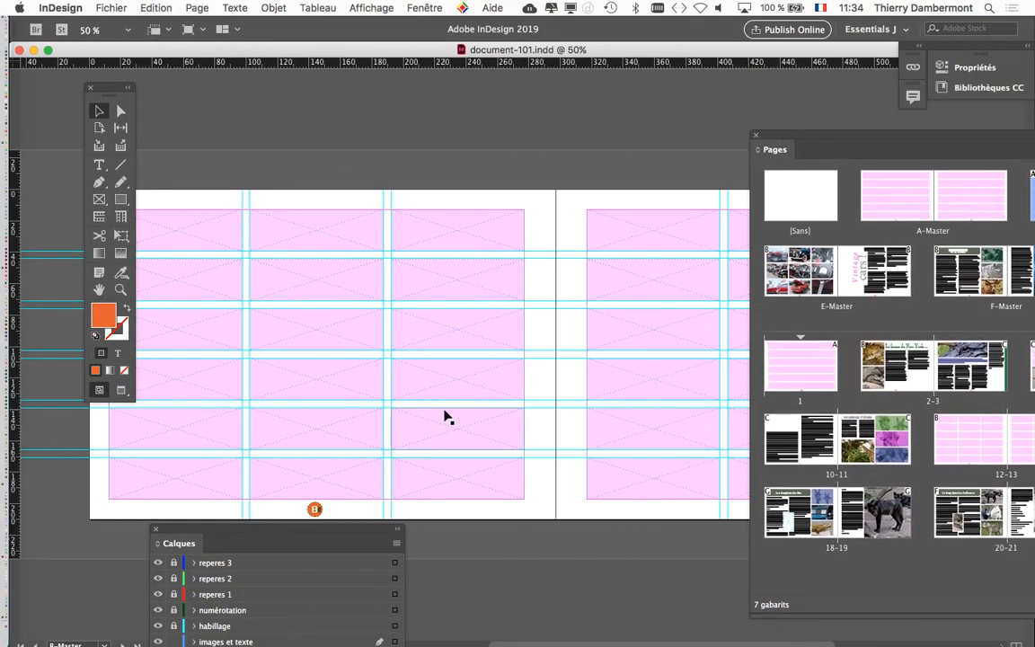
Select several placeholder frames in the middle and inner columns of B-Master's left page to examine the layout grid
key(super+plus)
drag(412, 356, 457, 222)
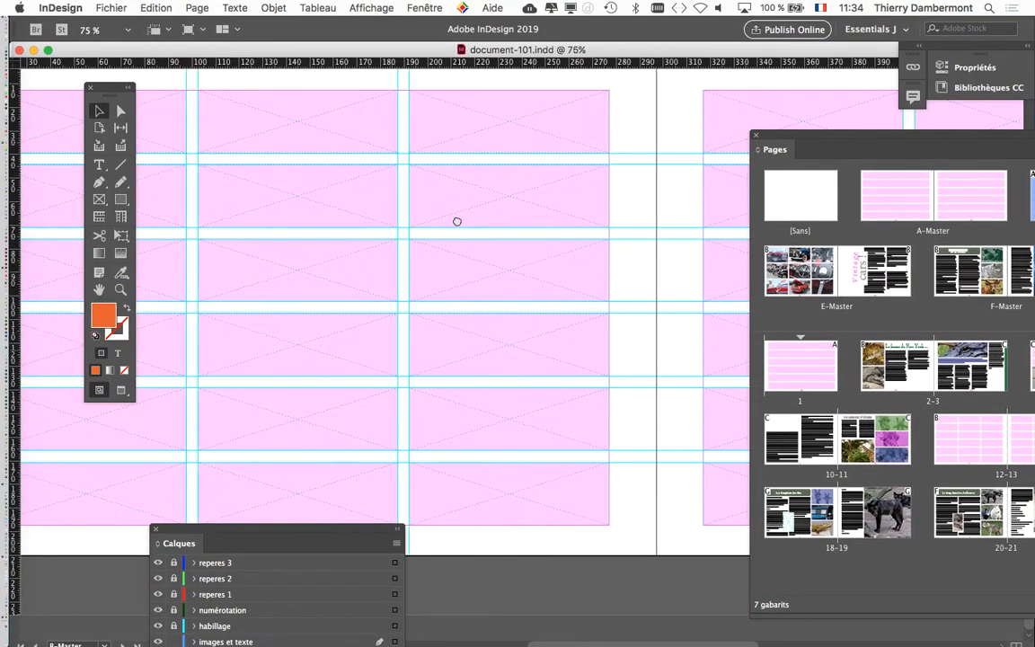
click(485, 206)
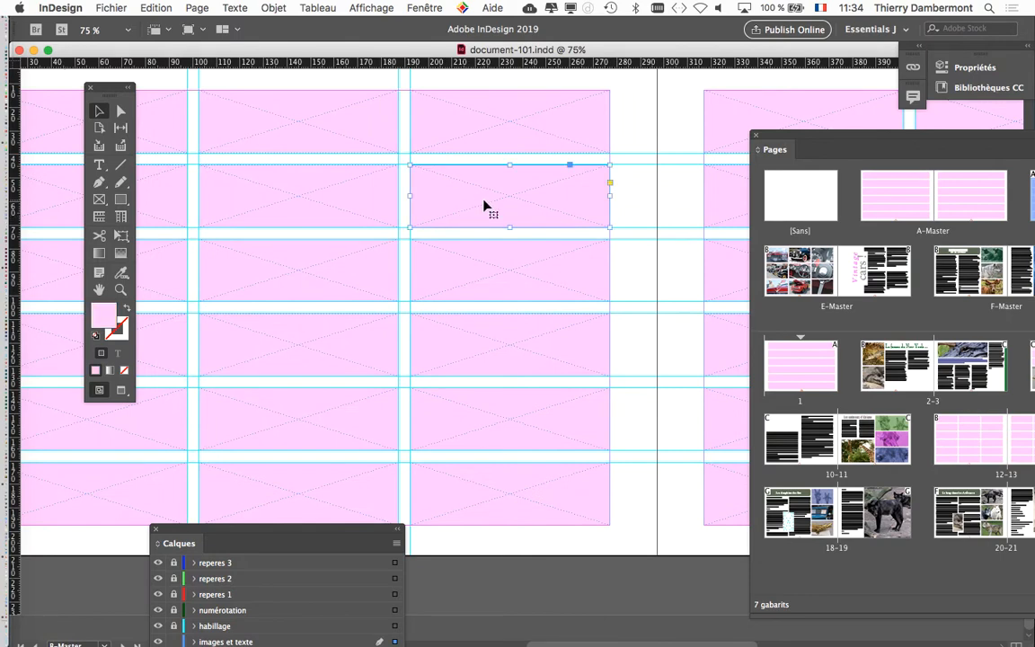
drag(485, 206, 482, 131)
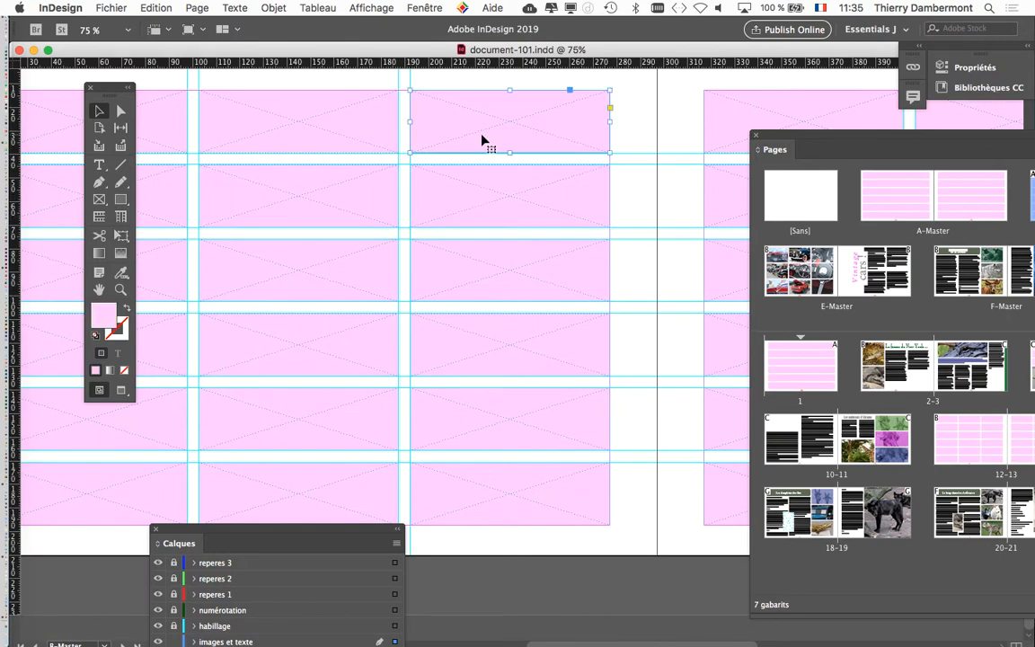
click(384, 136)
click(425, 199)
click(371, 203)
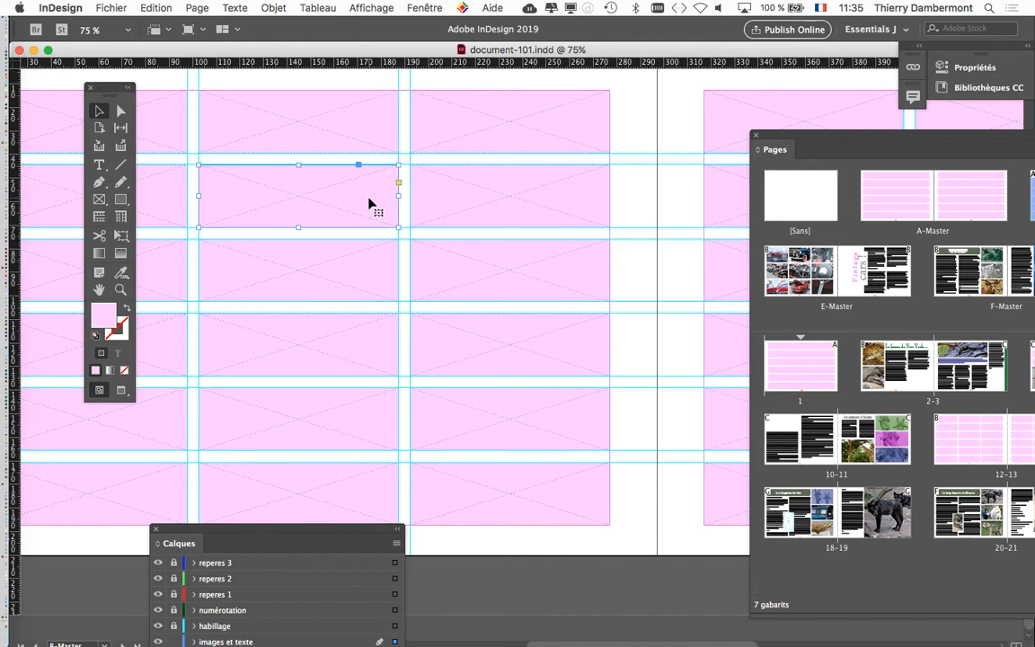
click(339, 255)
Move the Layers panel clear and examine the orange page-number marker at the foot of B-Master's left page, checking whether it is selectable
drag(319, 529, 541, 619)
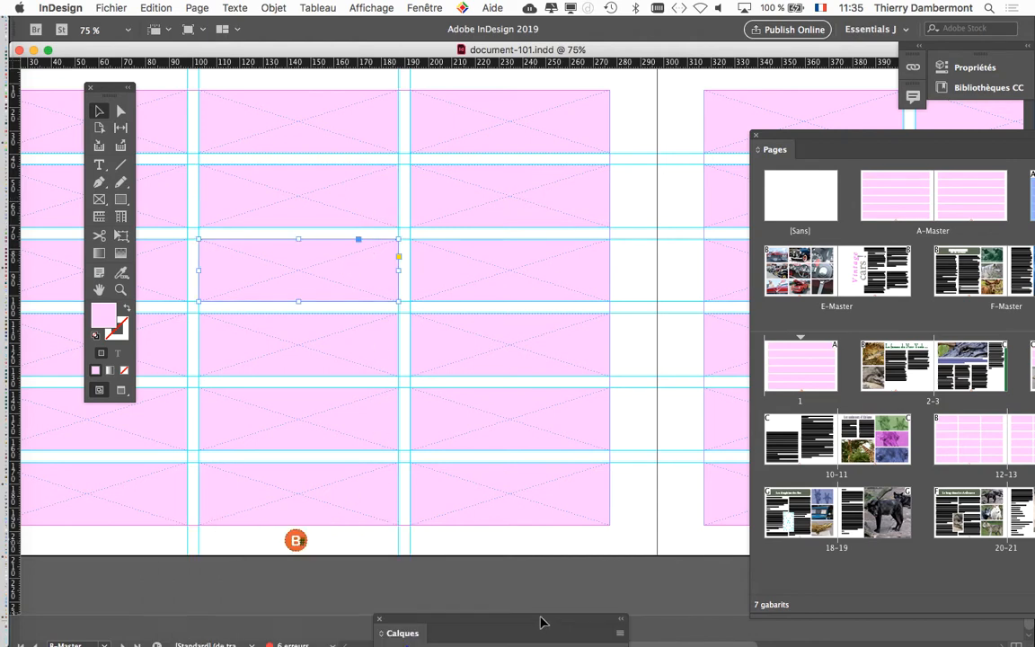
scroll(286, 545, up, 2)
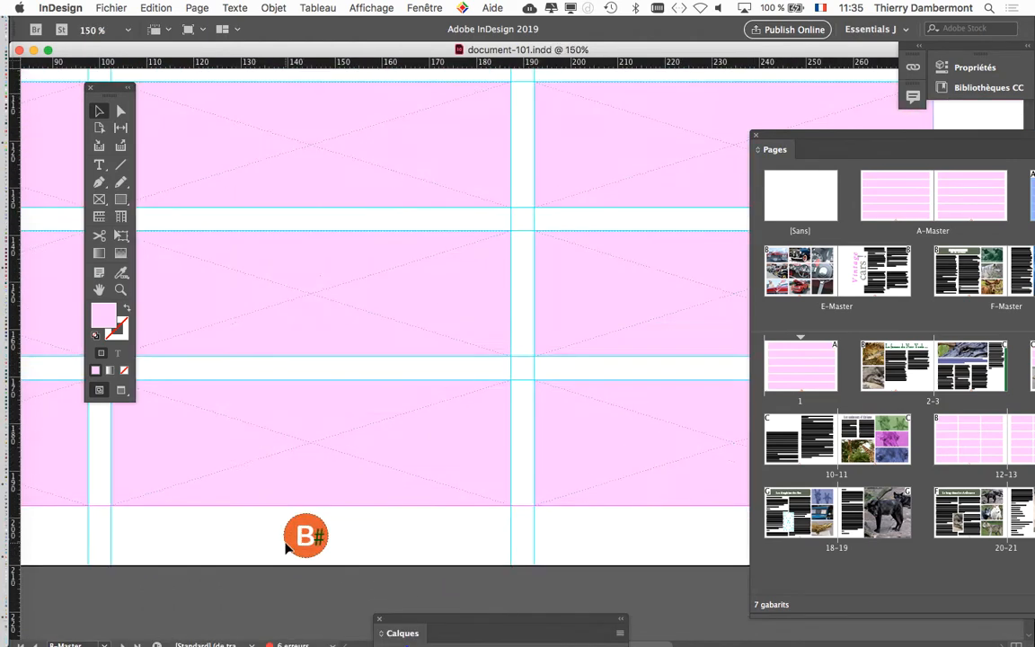
scroll(287, 546, up, 1)
drag(344, 495, 486, 215)
click(438, 423)
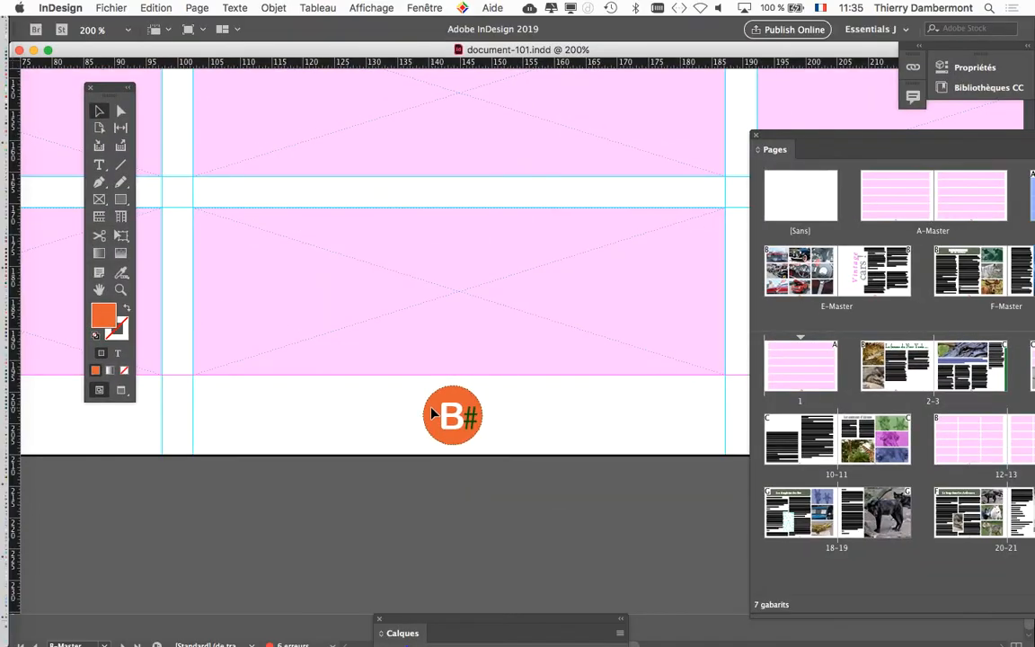
key(super+minus)
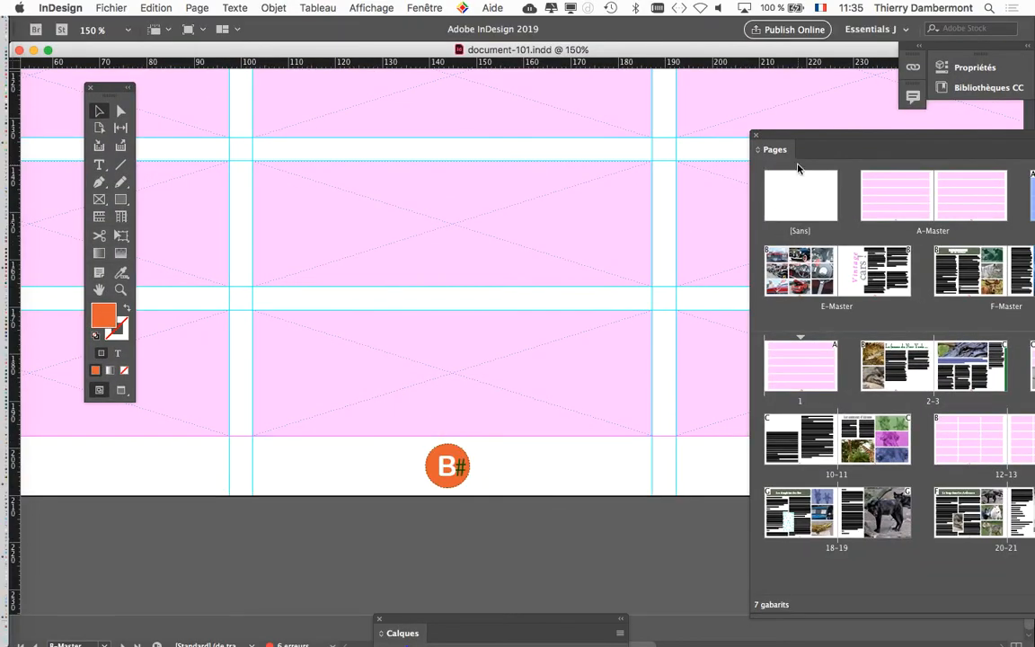
Open A-Master's left page and examine its page-number marker up close, with the Pages panel moved clear of it
drag(808, 139, 296, 99)
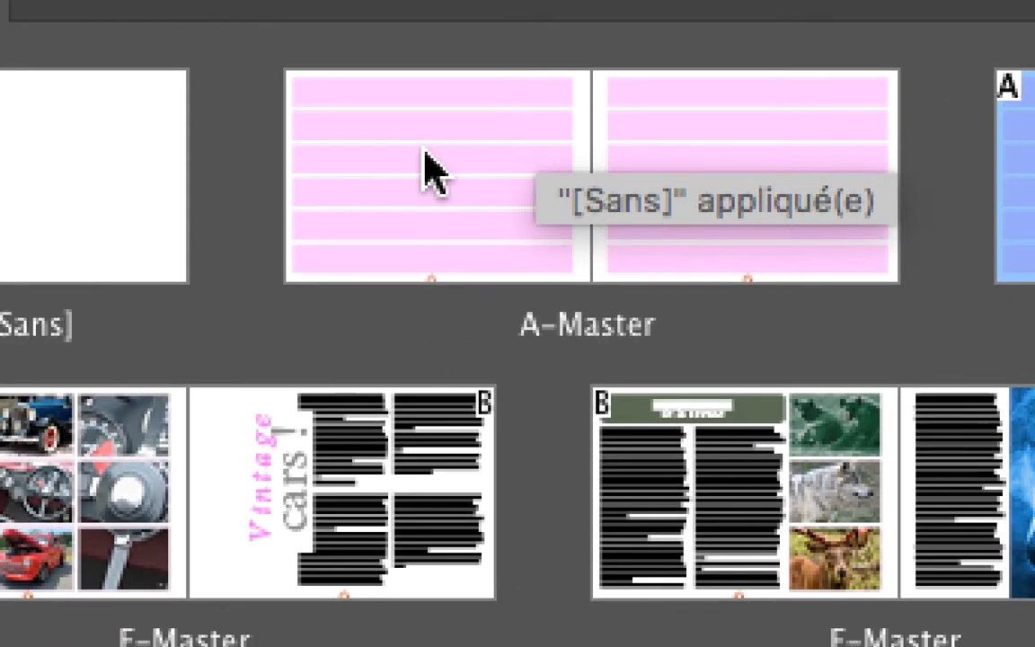
click(425, 154)
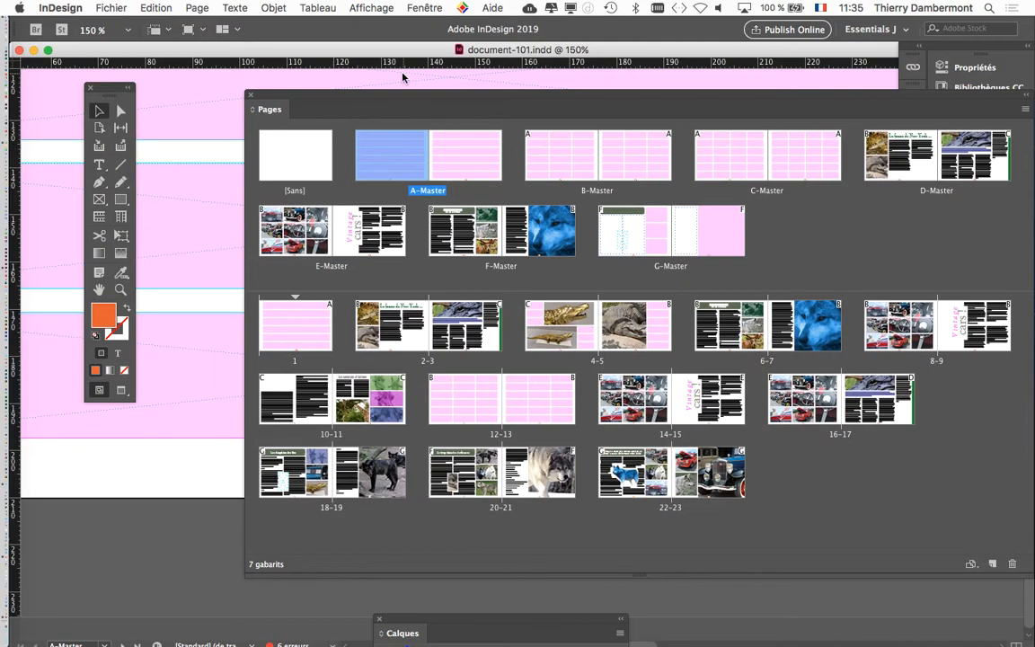
drag(398, 93, 868, 153)
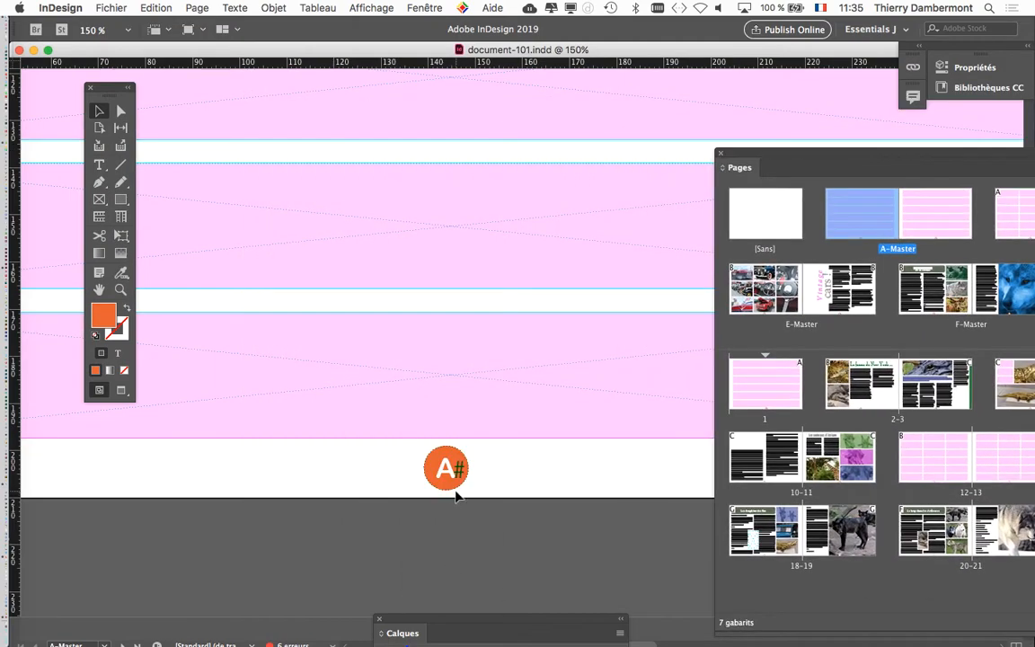
scroll(455, 485, up, 2)
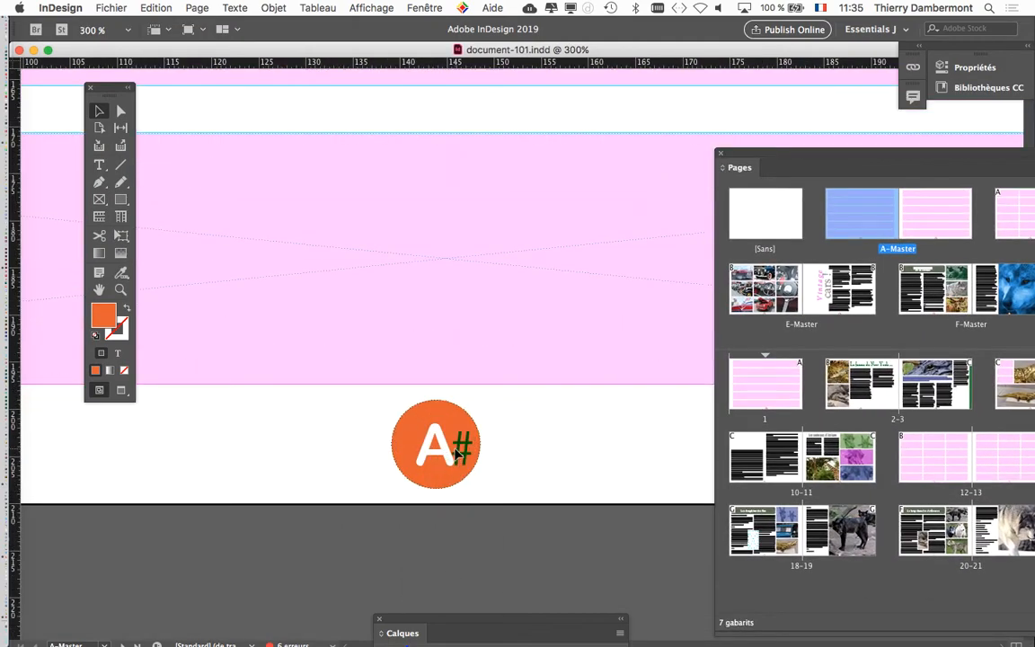
drag(789, 157, 738, 144)
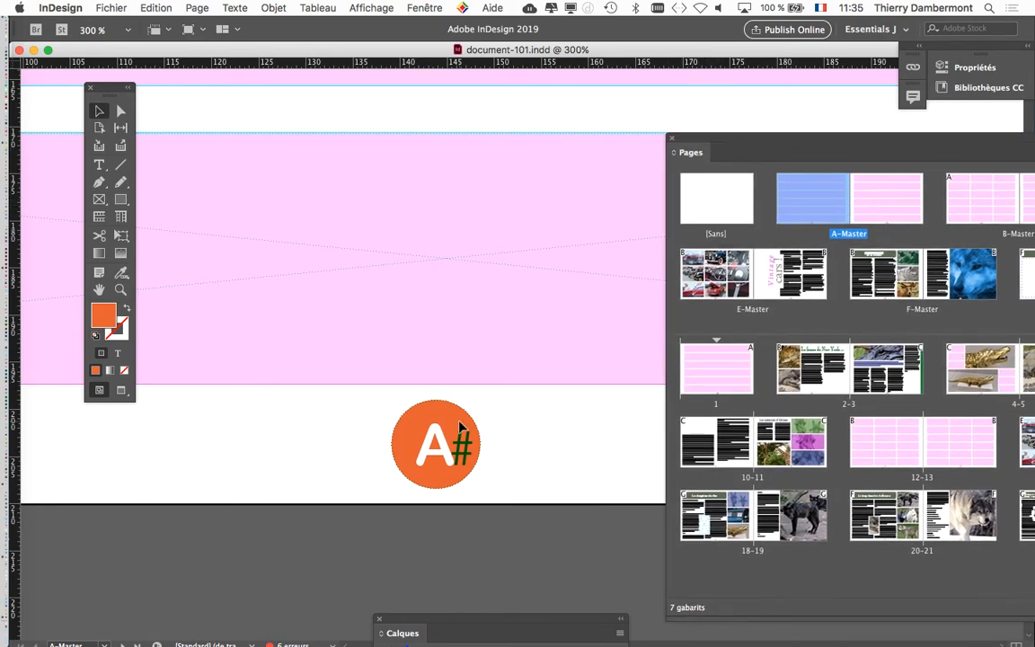
scroll(464, 418, up, 2)
scroll(464, 417, down, 5)
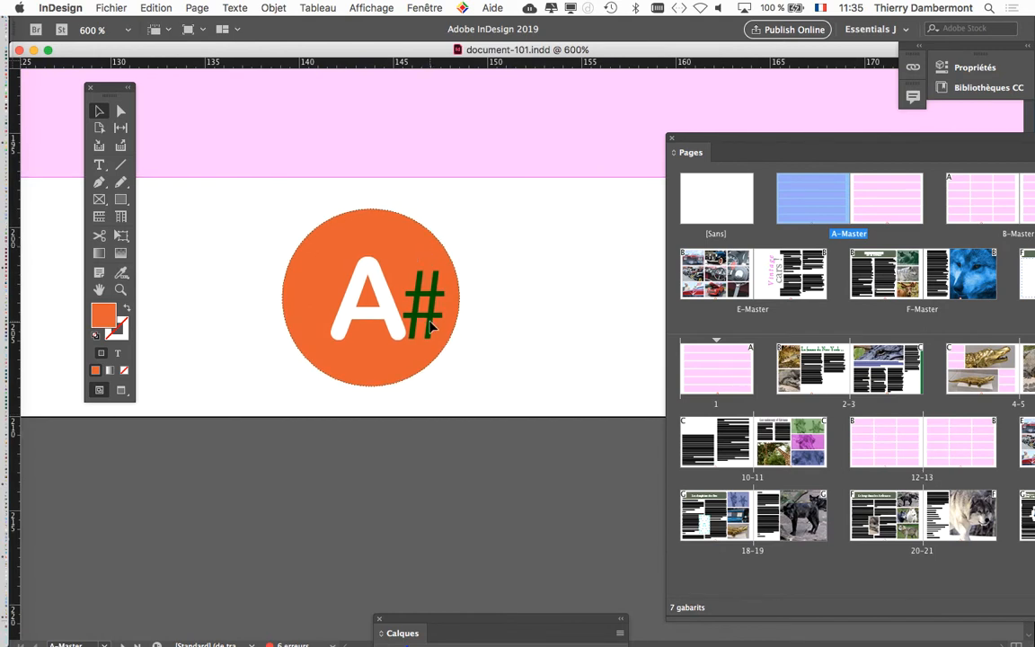
Bring the Layers panel beside the marker, lock every layer except numérotation, and select A-Master's orange marker circle
click(436, 7)
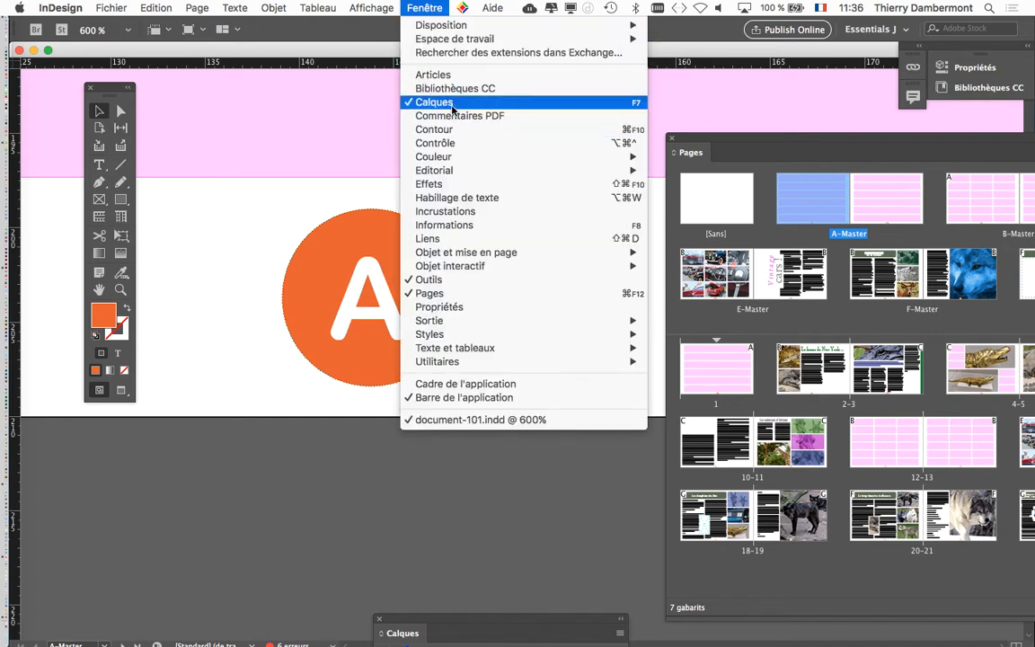
click(432, 622)
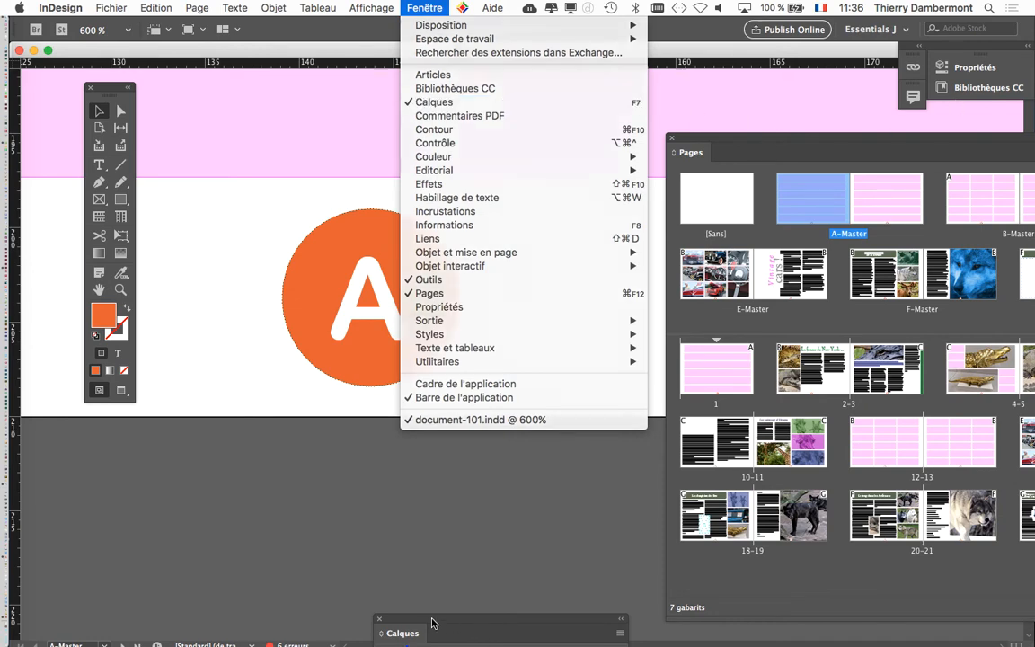
drag(437, 619, 495, 84)
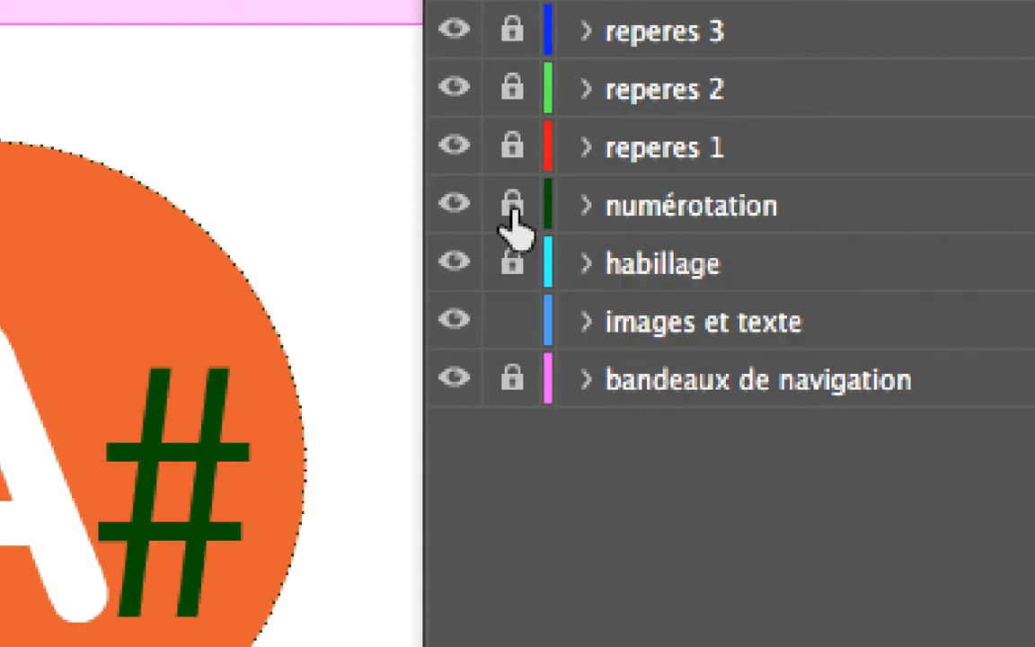
alt+click(512, 208)
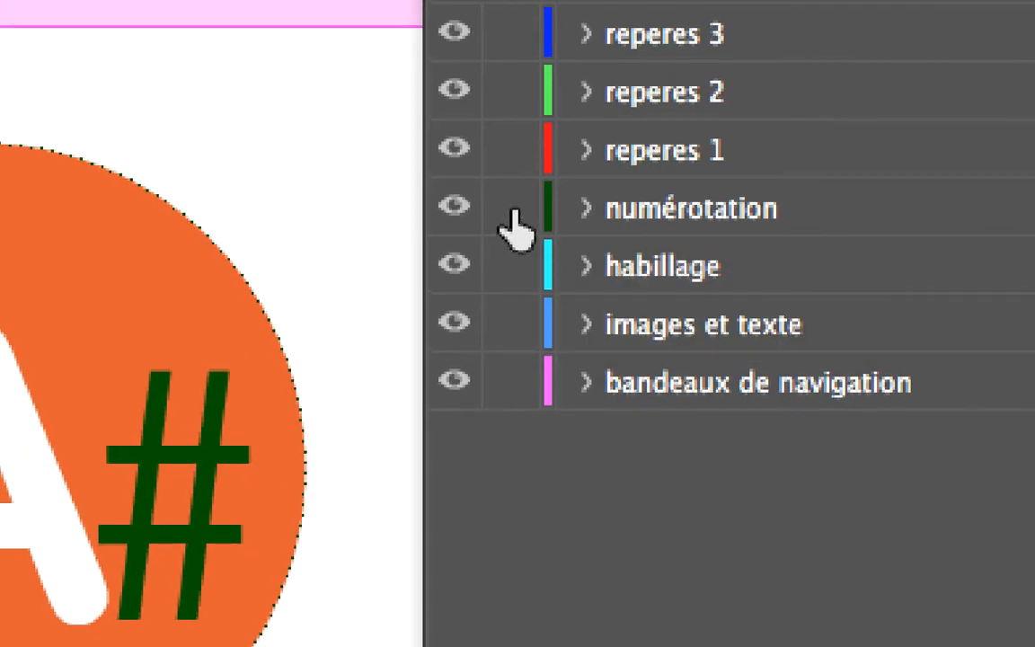
alt+click(513, 208)
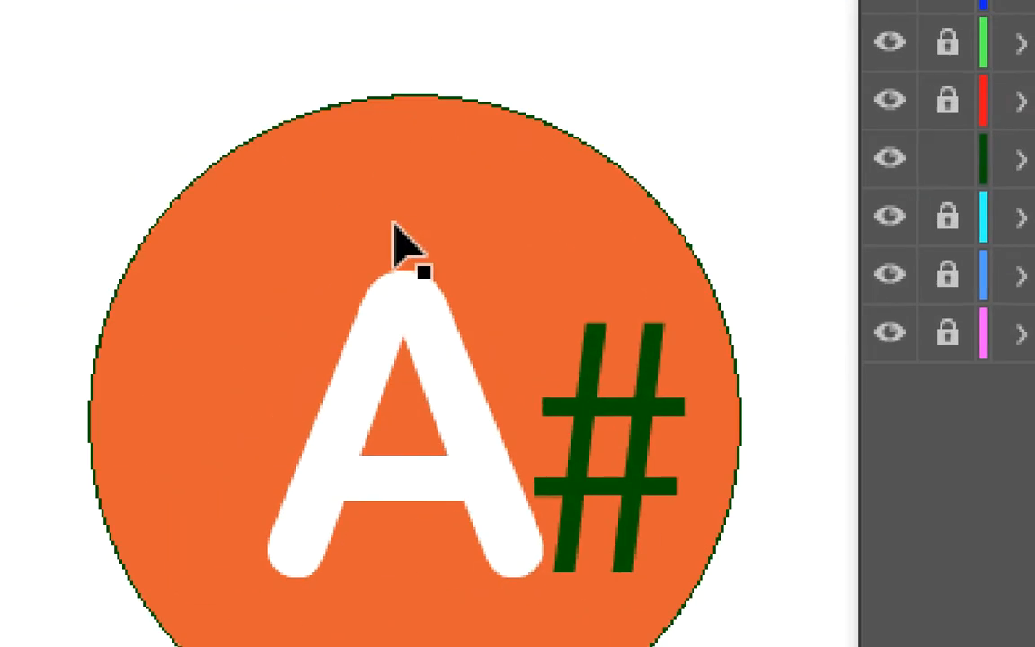
click(396, 237)
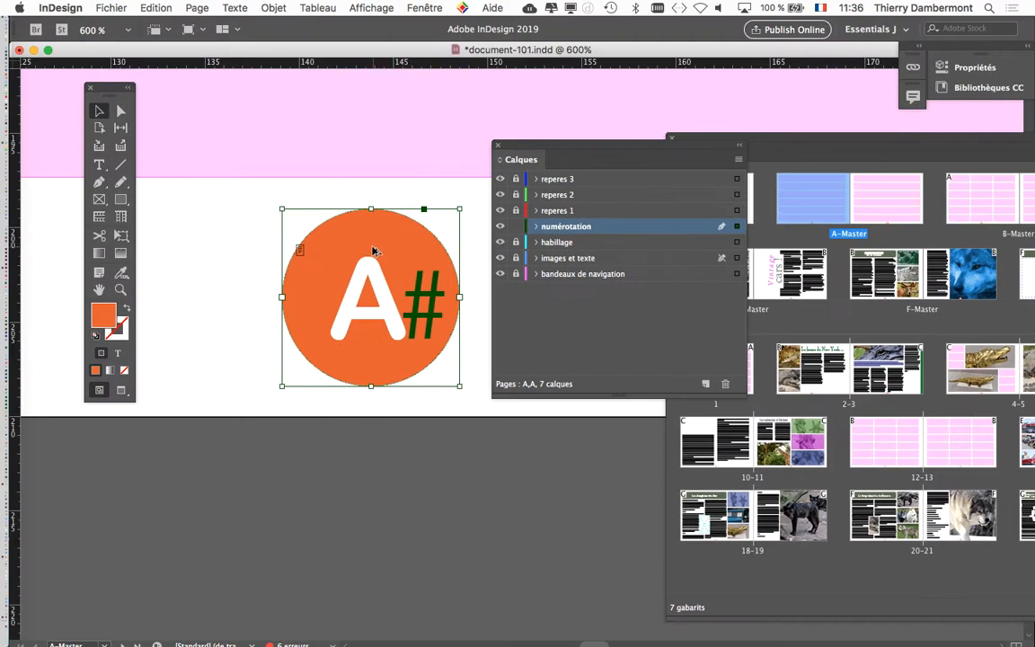
Open B-Master's left page with the Layers panel moved aside and target the numérotation layer to examine its page-number marker
key(super+minus)
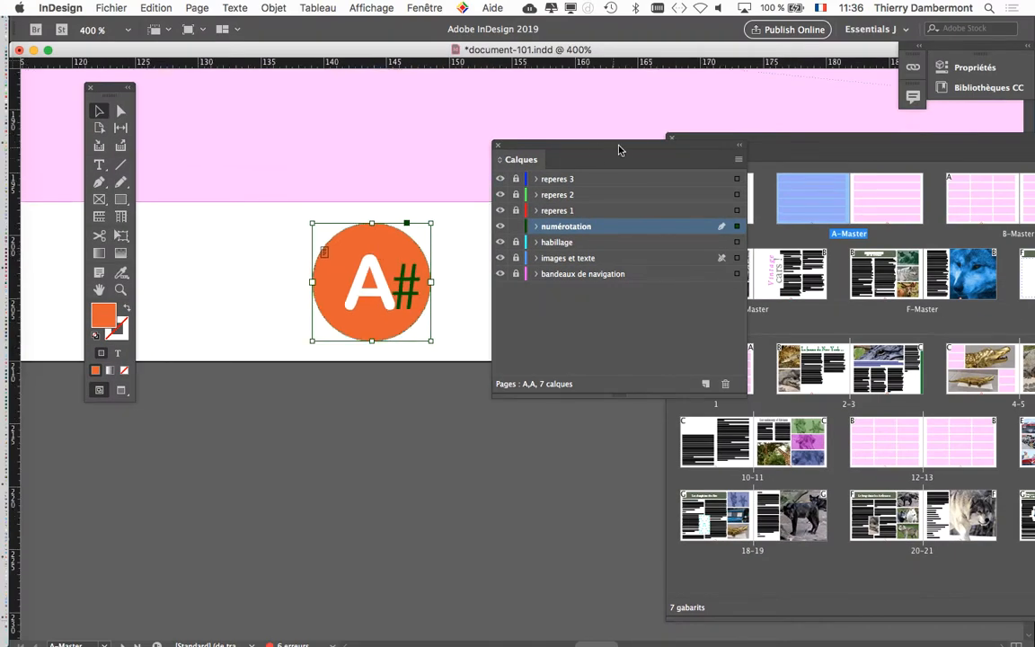
drag(667, 148, 264, 411)
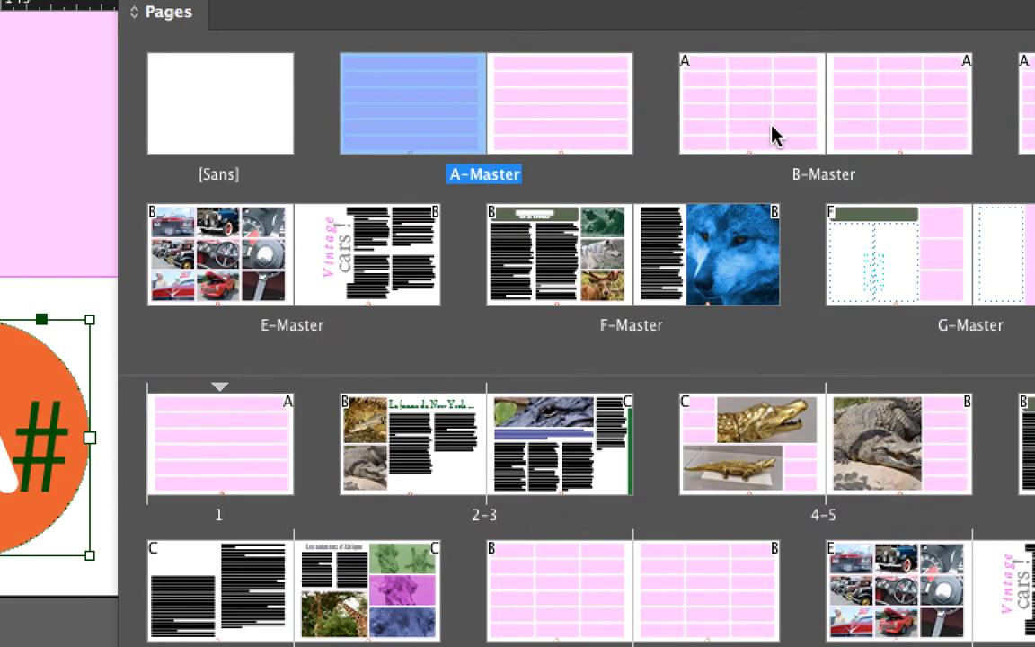
click(771, 131)
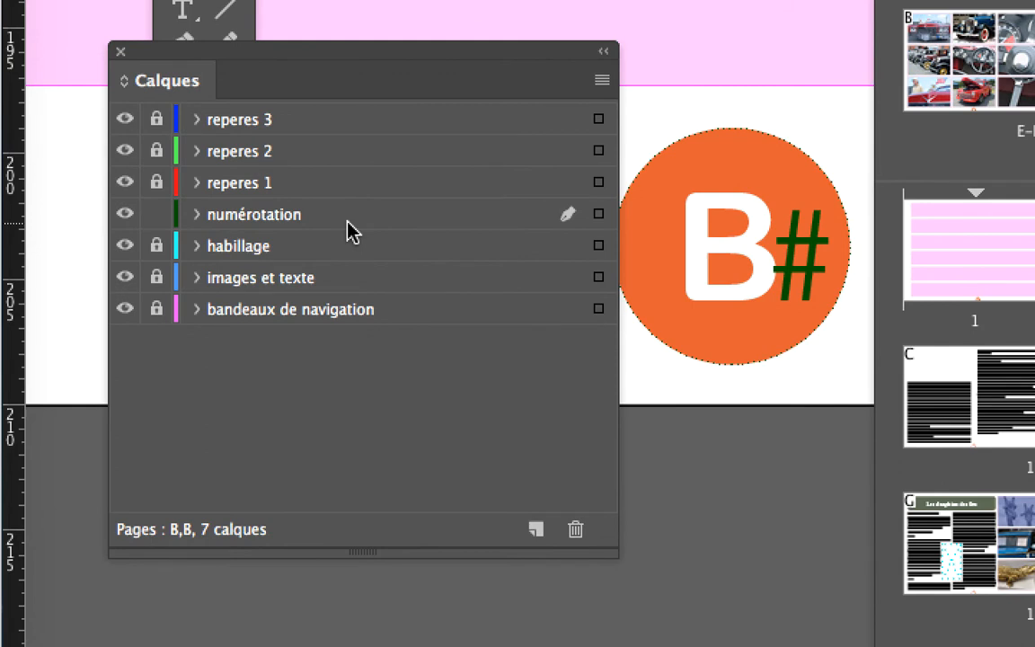
click(346, 216)
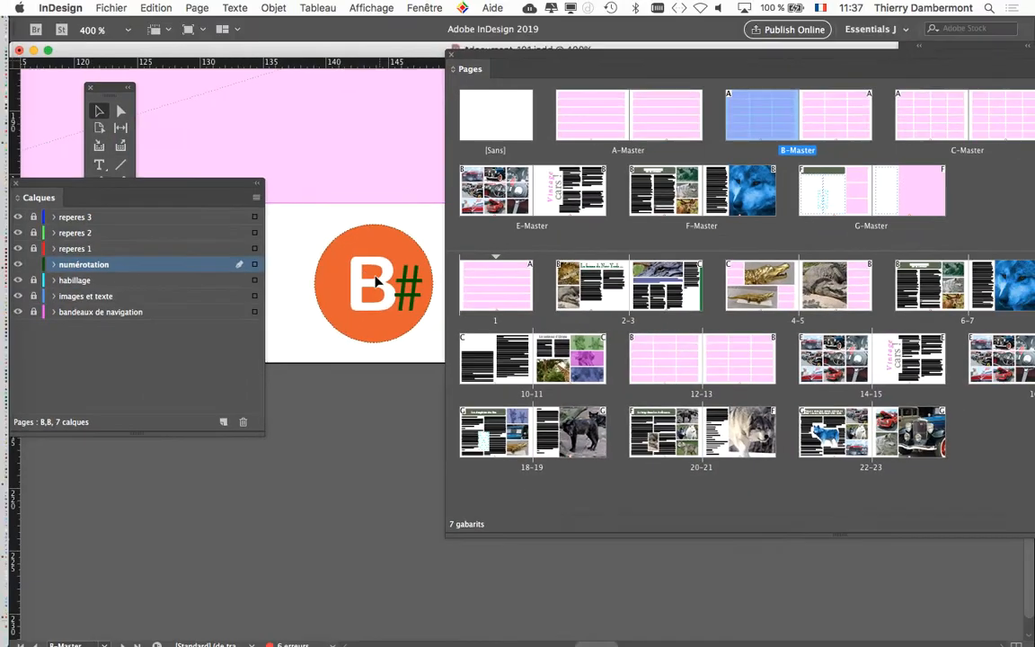
Return to A-Master's left page and select its page-number marker, with the Pages and Layers panels moved clear of it
double_click(580, 142)
click(385, 255)
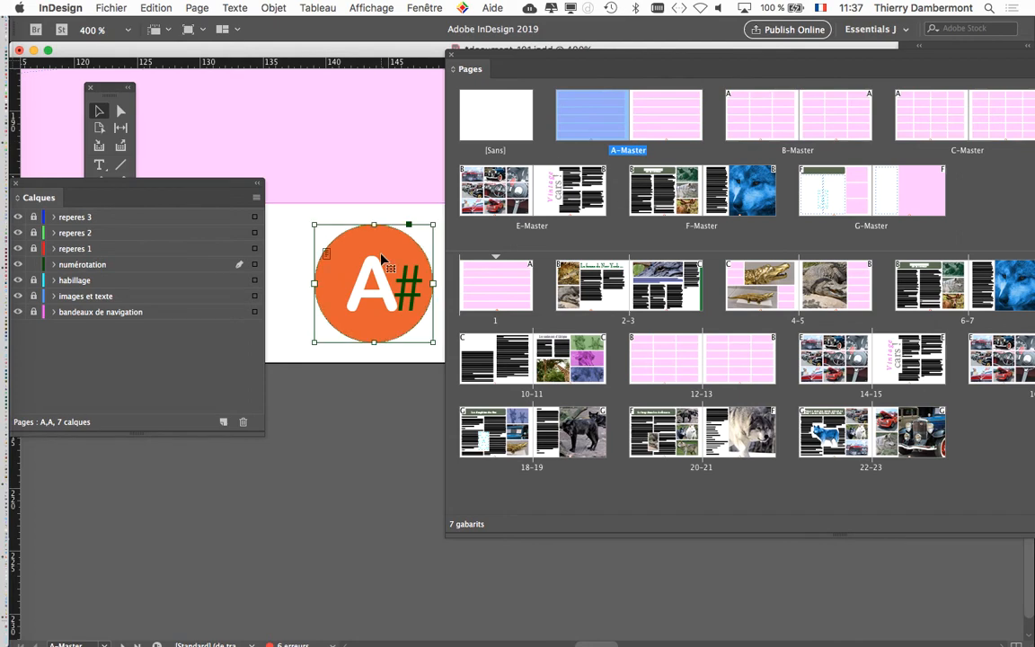
drag(531, 55, 653, 89)
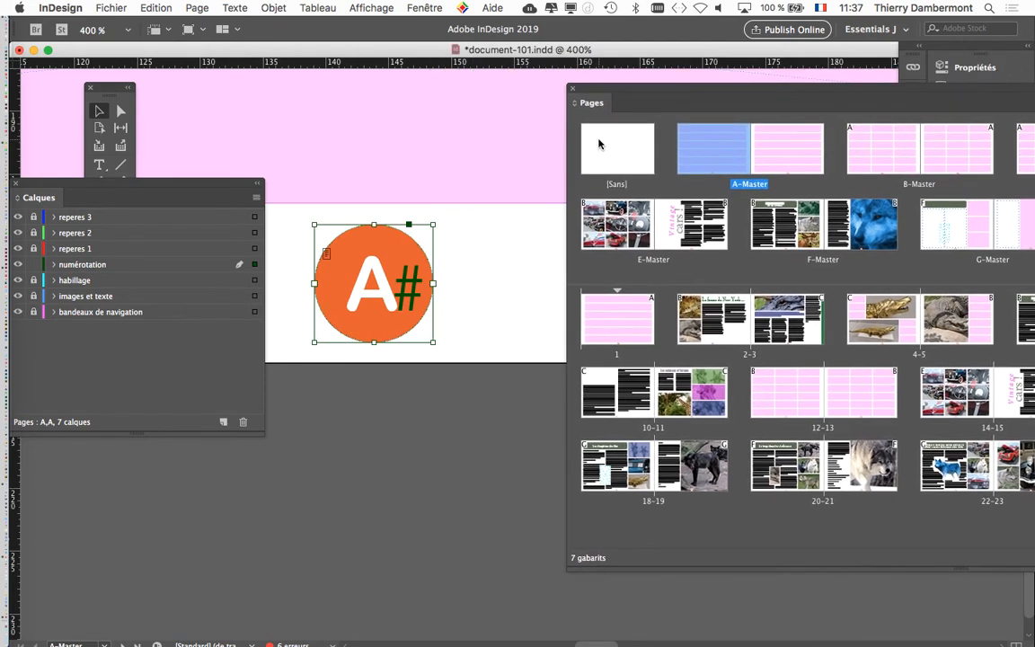
drag(226, 186, 340, 435)
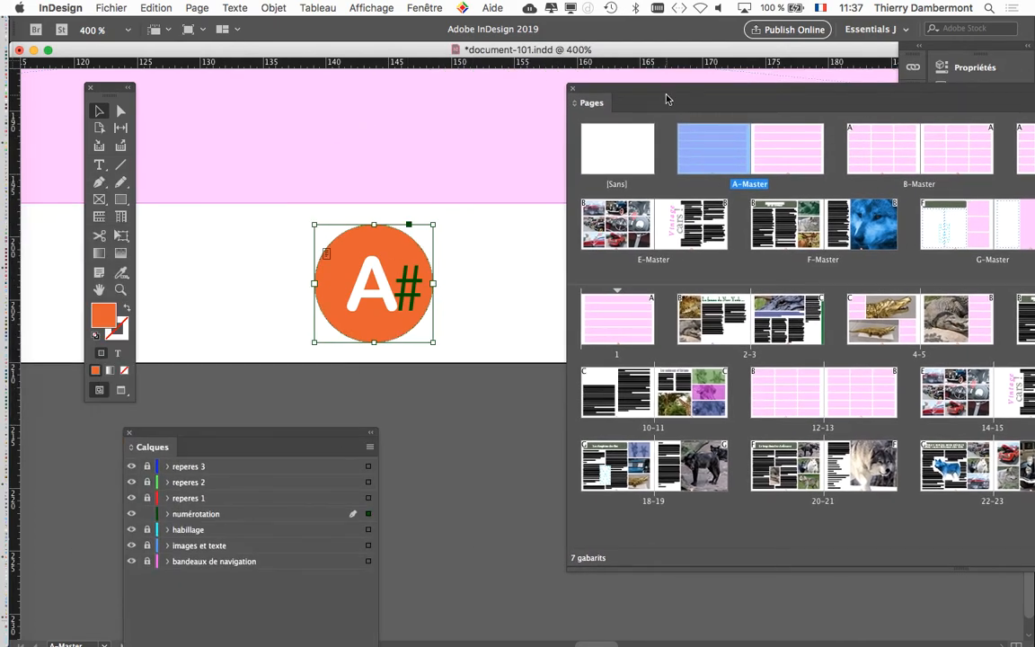
drag(665, 97, 821, 246)
Draw a text frame about 12 mm wide and 8.35 mm high beside the orange marker on A-Master, with the Pages panel moved below it
scroll(530, 314, down, 1)
scroll(531, 314, down, 2)
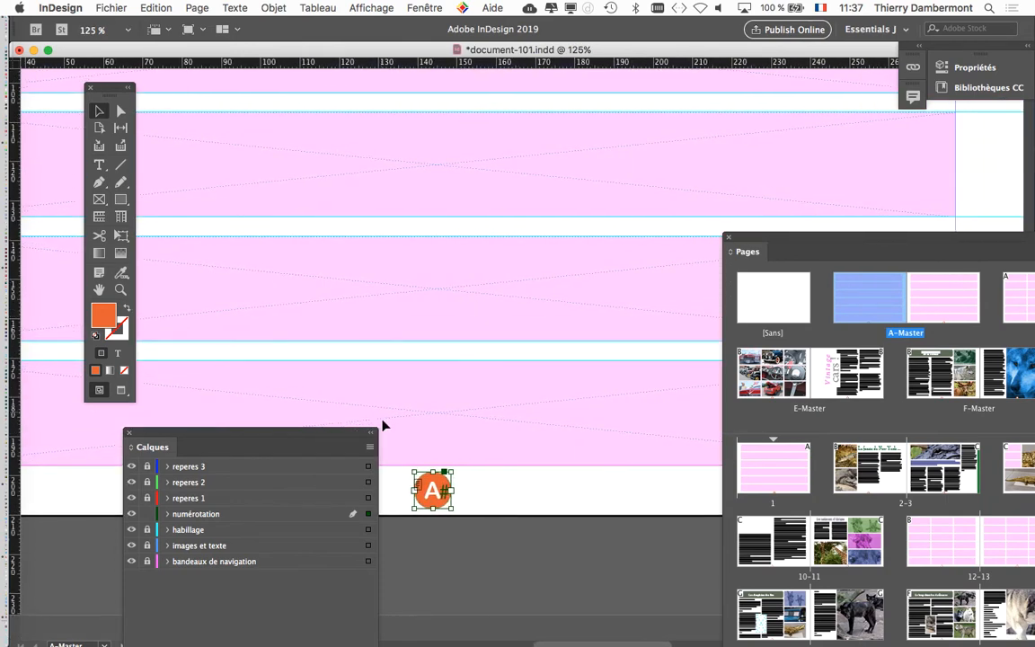
scroll(472, 485, up, 2)
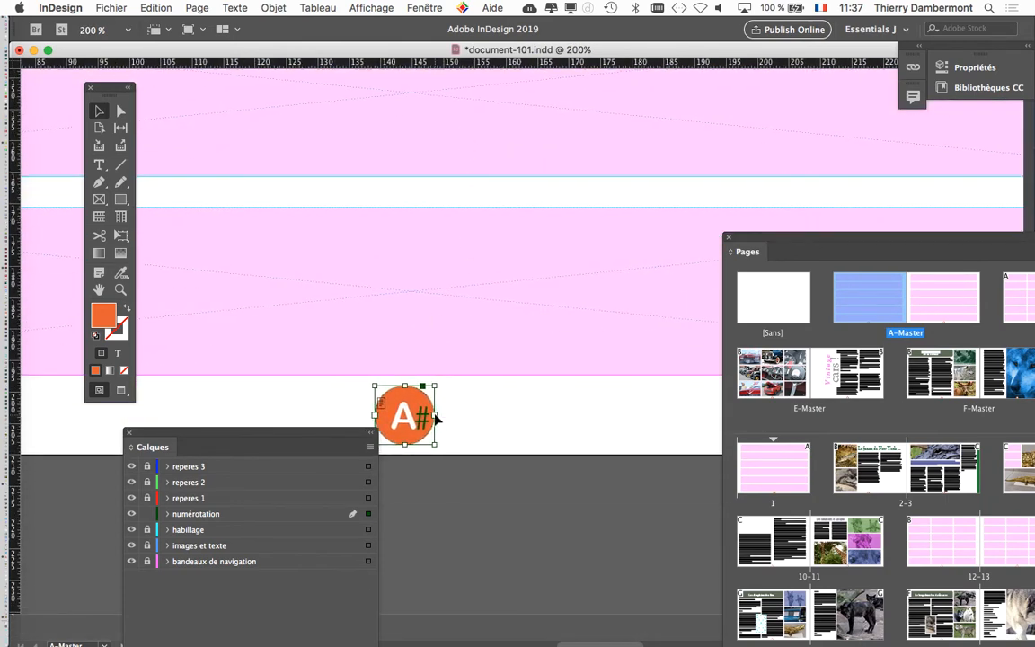
scroll(430, 418, up, 4)
drag(476, 388, 500, 165)
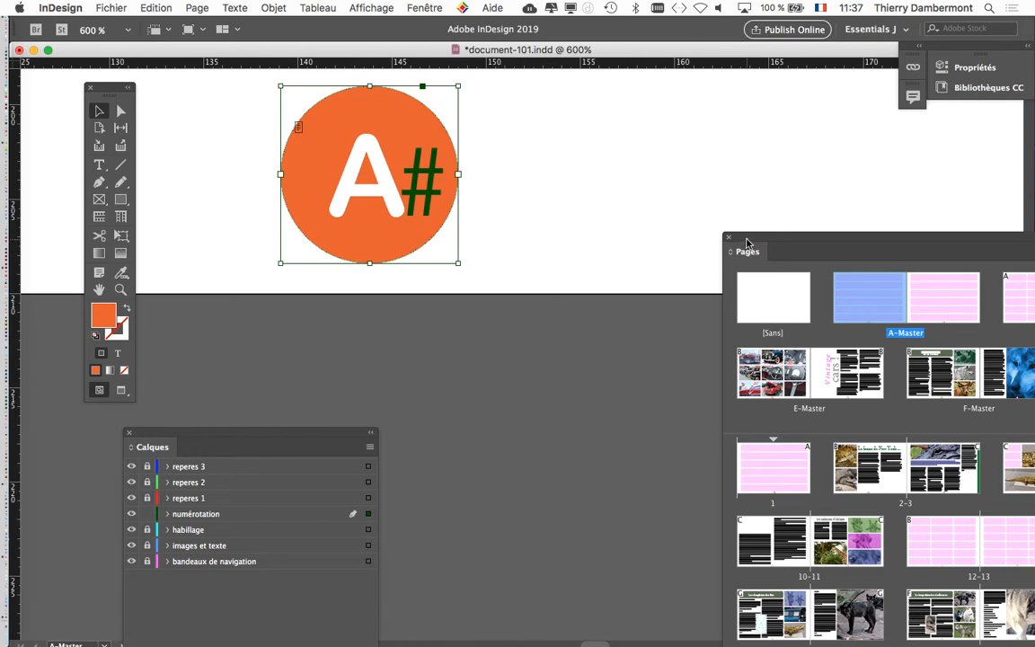
drag(740, 238, 577, 340)
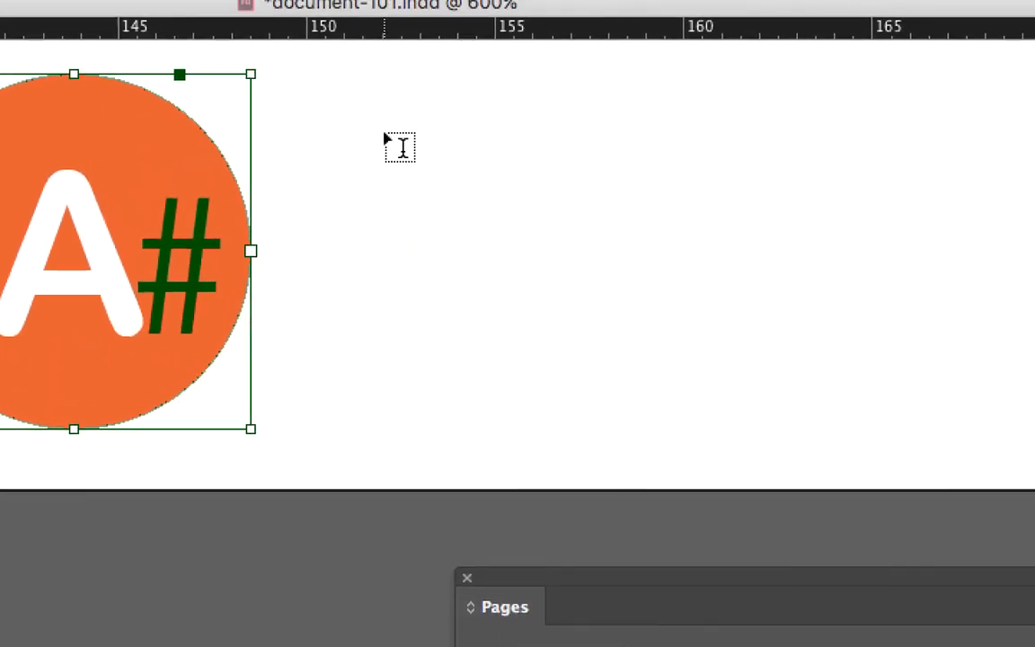
mouse_move(388, 126)
mouse_down()
mouse_move(670, 398)
mouse_move(838, 441)
mouse_up()
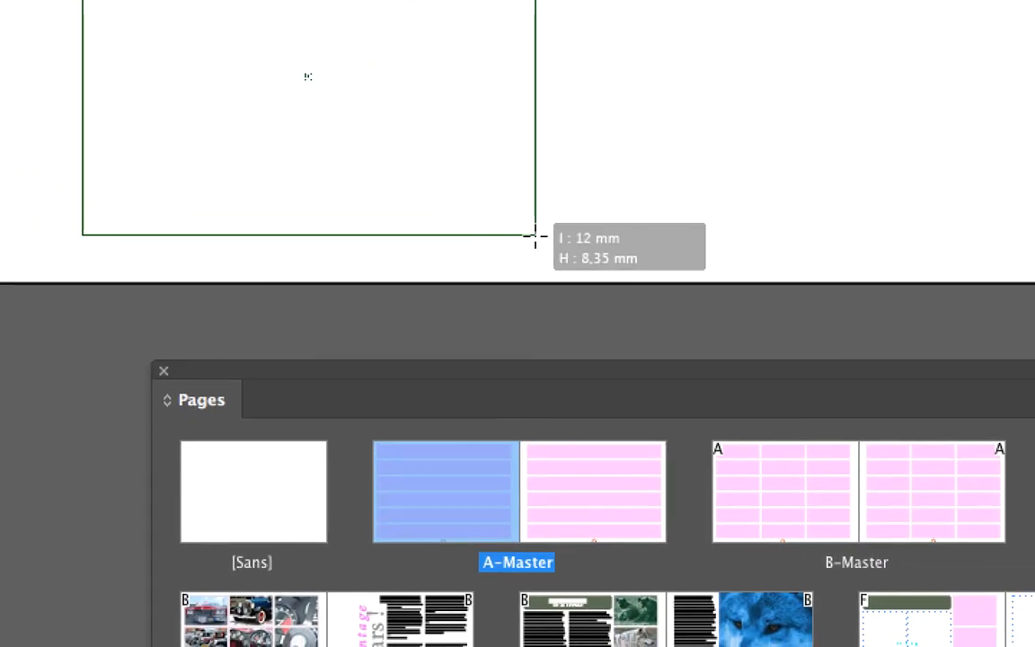
drag(535, 235, 537, 235)
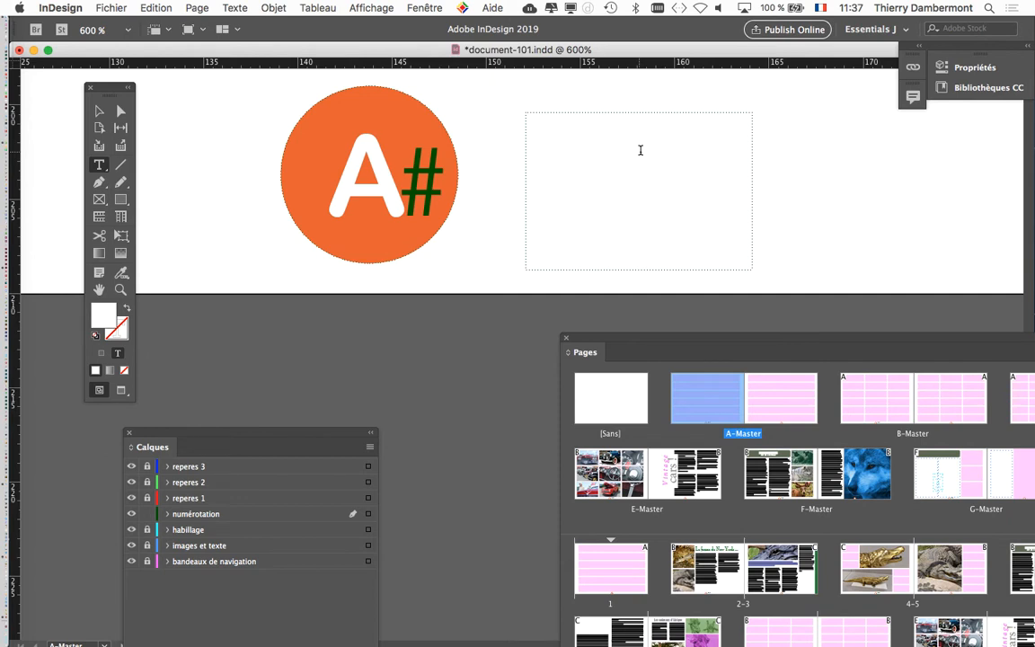
Select the new text frame as an object, then place the text insertion point inside it with the Type tool
click(102, 113)
click(564, 134)
click(101, 166)
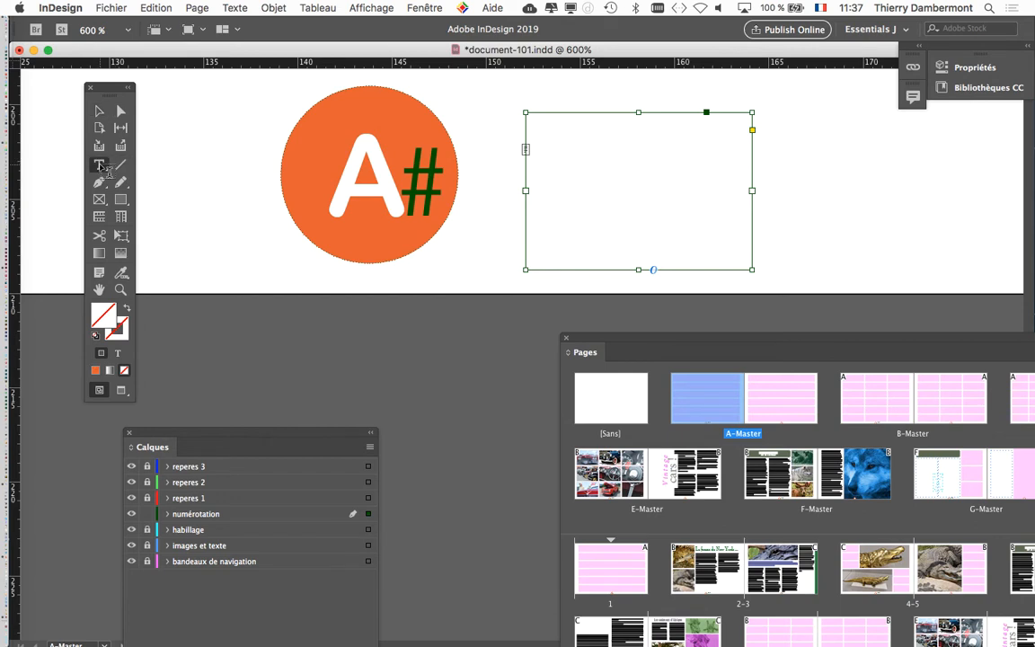
click(630, 153)
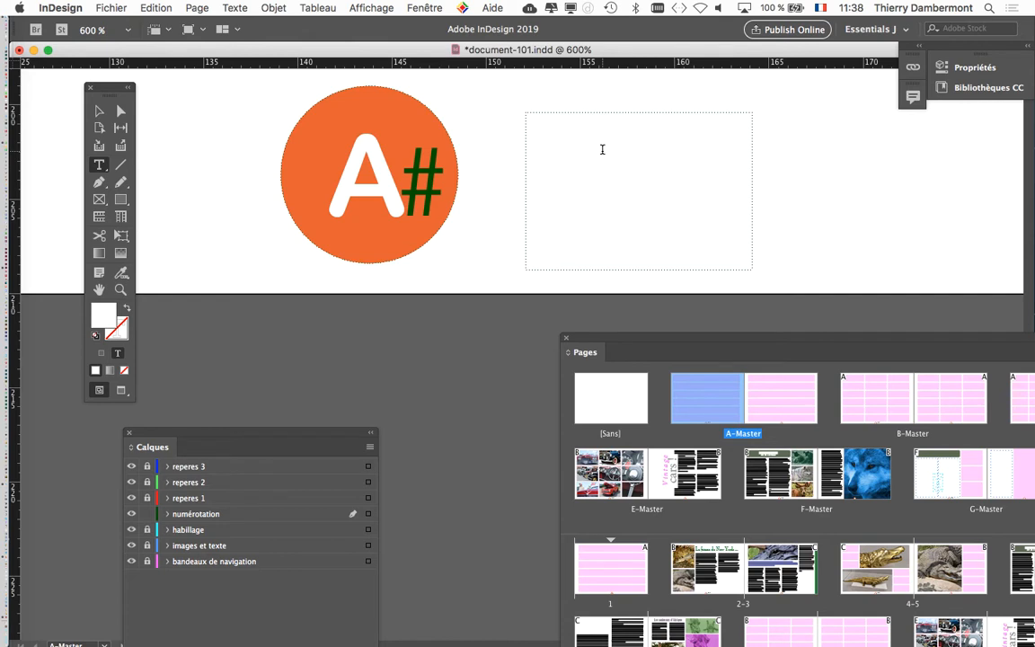
Apply the [Paragraphe standard] paragraph style at the insertion point in the new text frame
click(235, 8)
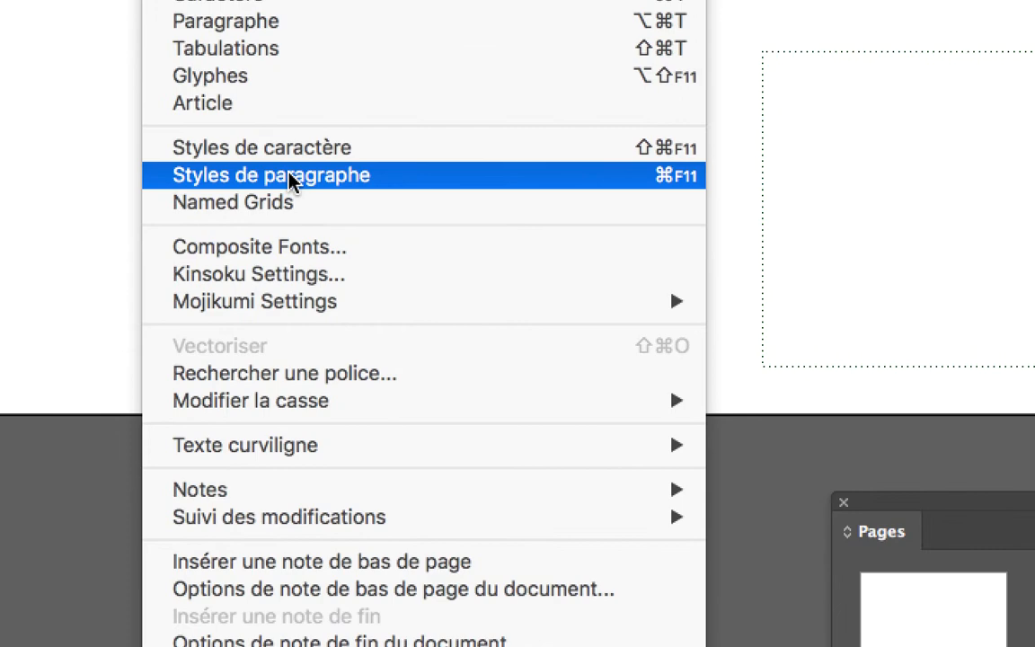
click(290, 176)
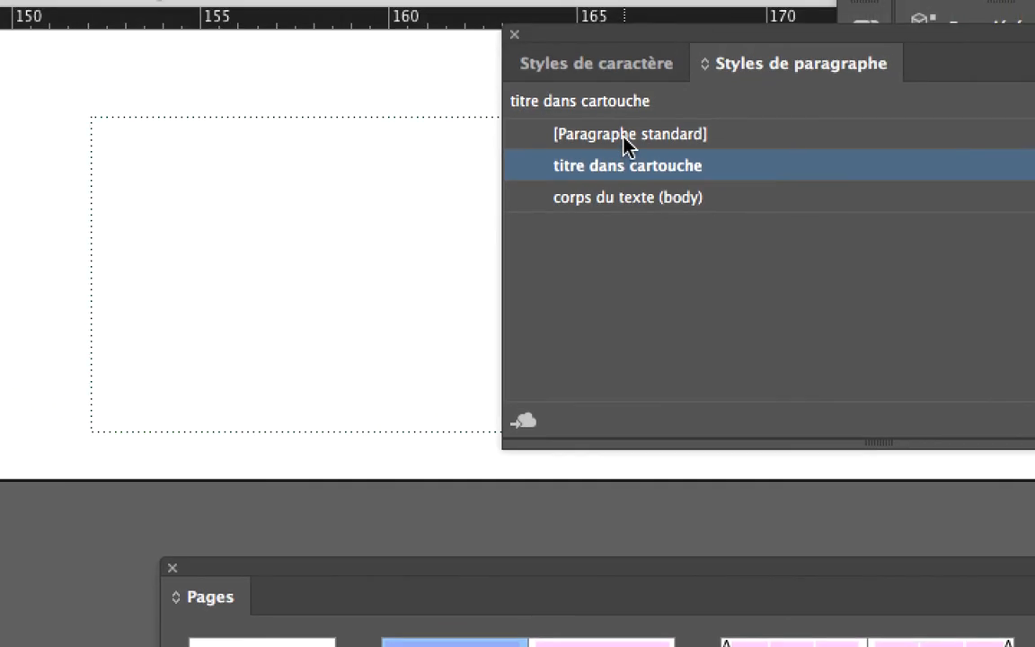
click(626, 143)
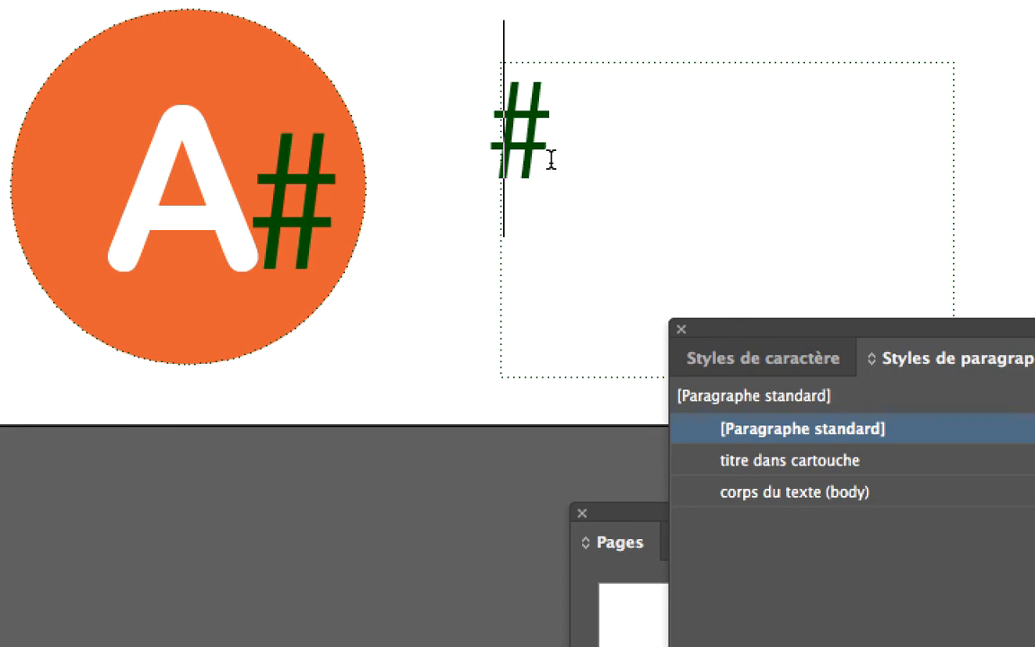
Insert the current page number special character (Numéro de page active) in the new text frame on A-Master
right_click(550, 160)
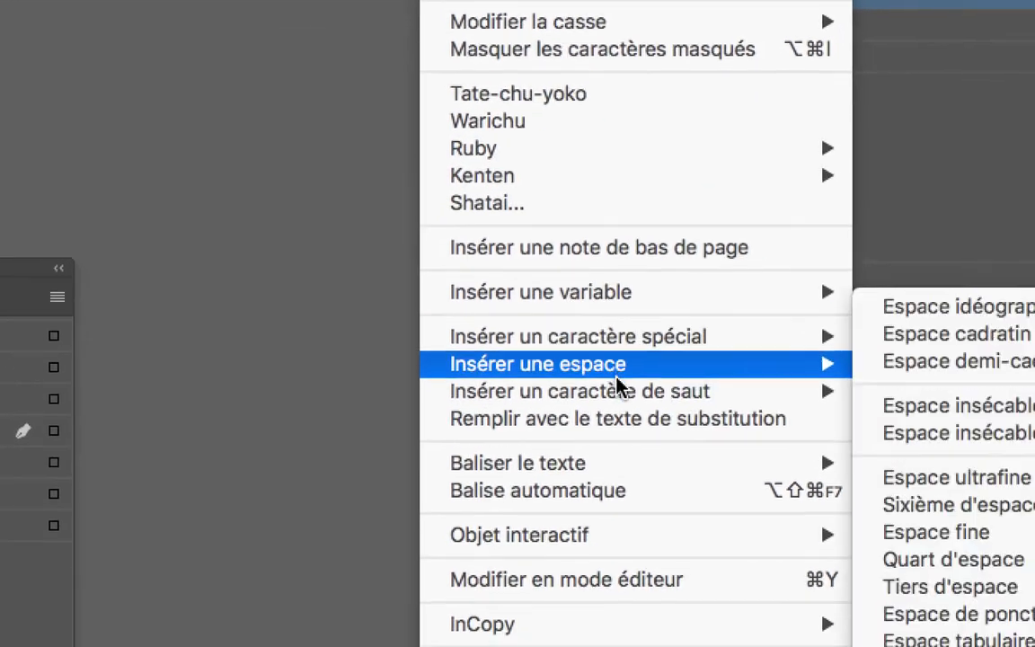
mouse_move(629, 482)
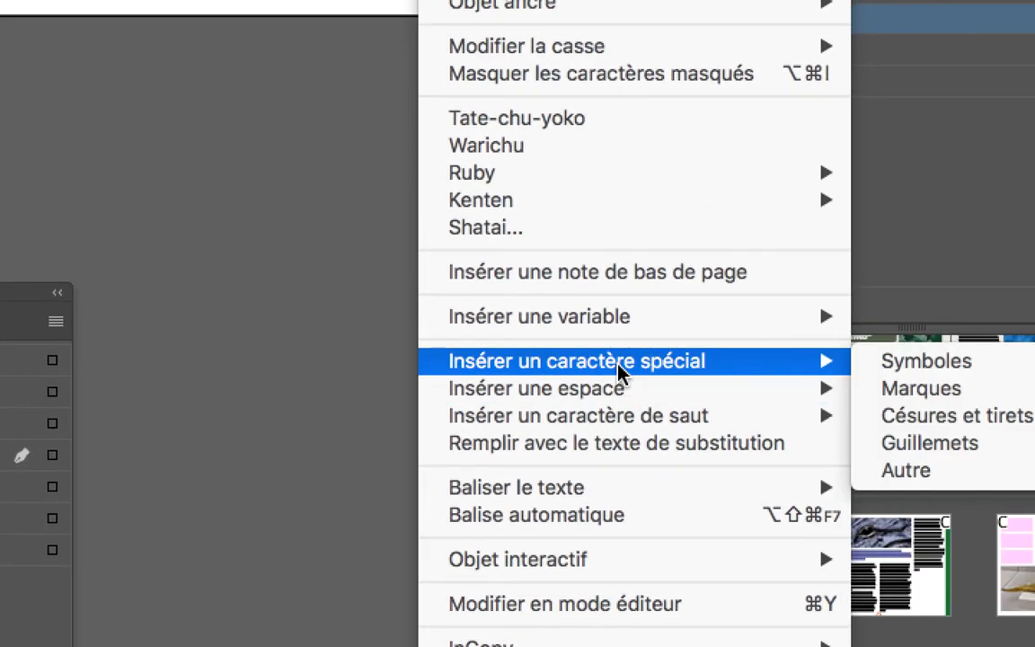
mouse_move(939, 395)
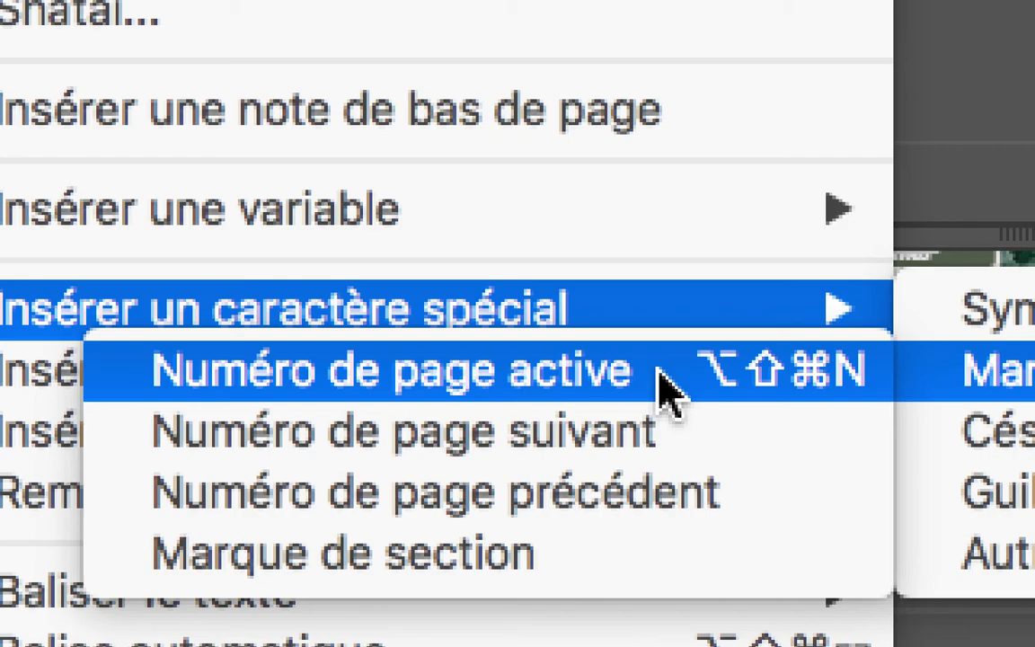
click(672, 393)
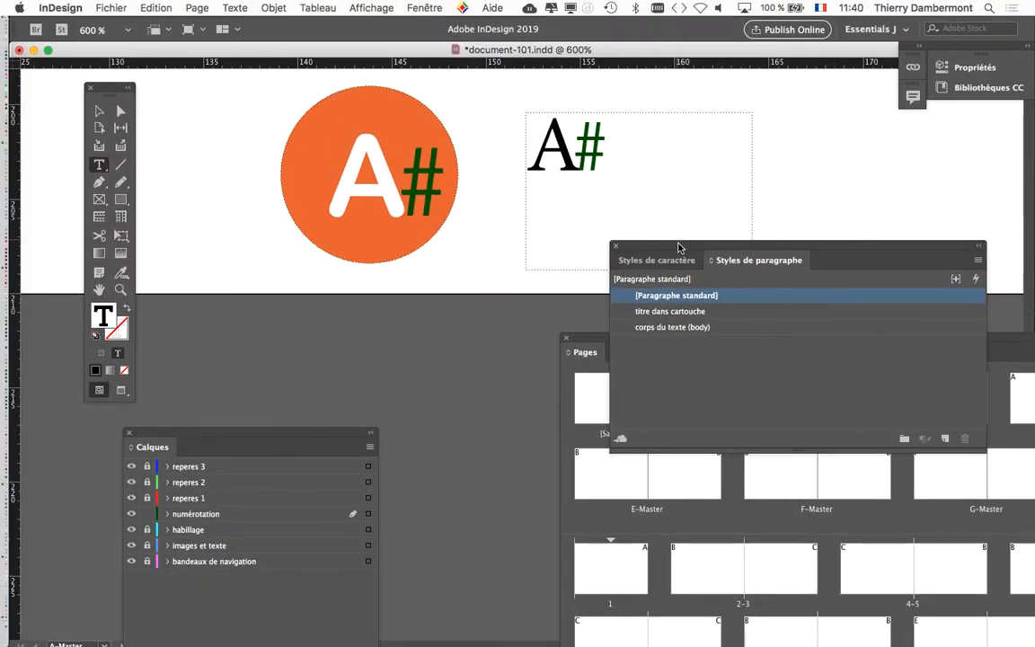
Examine the new page-number marker at 1600% zoom with the paragraph styles panel moved clear of its frame
drag(680, 246, 784, 209)
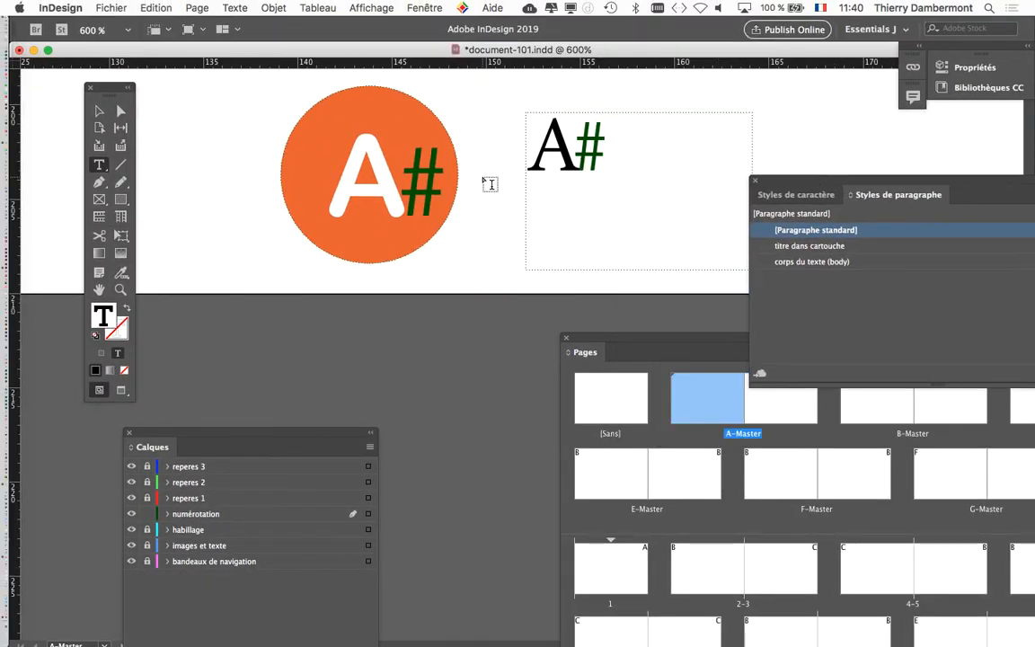
key(super+equal)
key(super+equal)
key(super+equal)
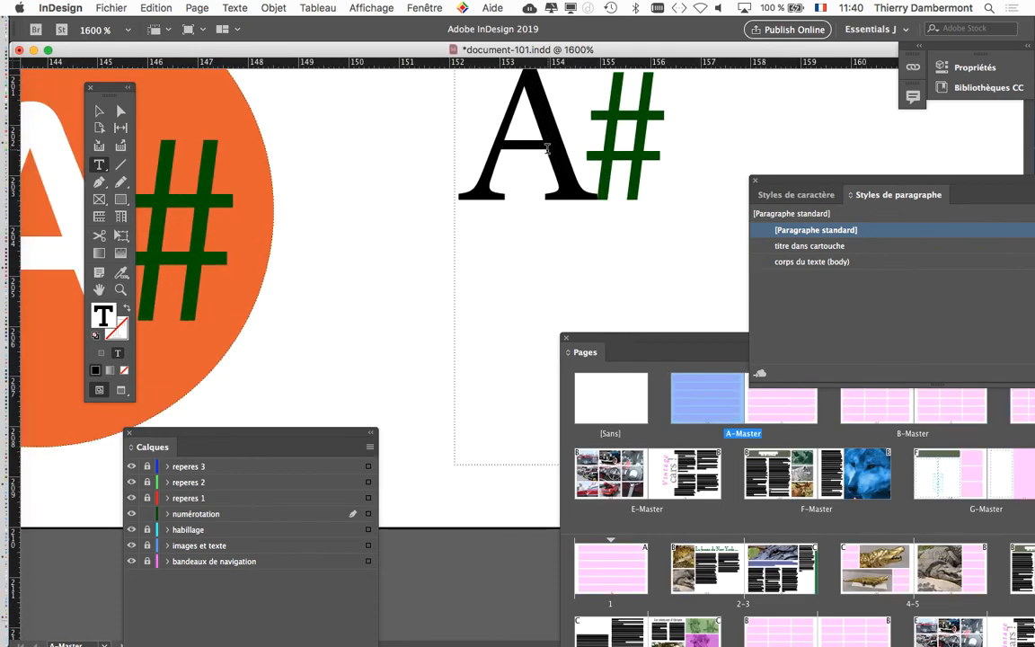
scroll(551, 157, up, 3)
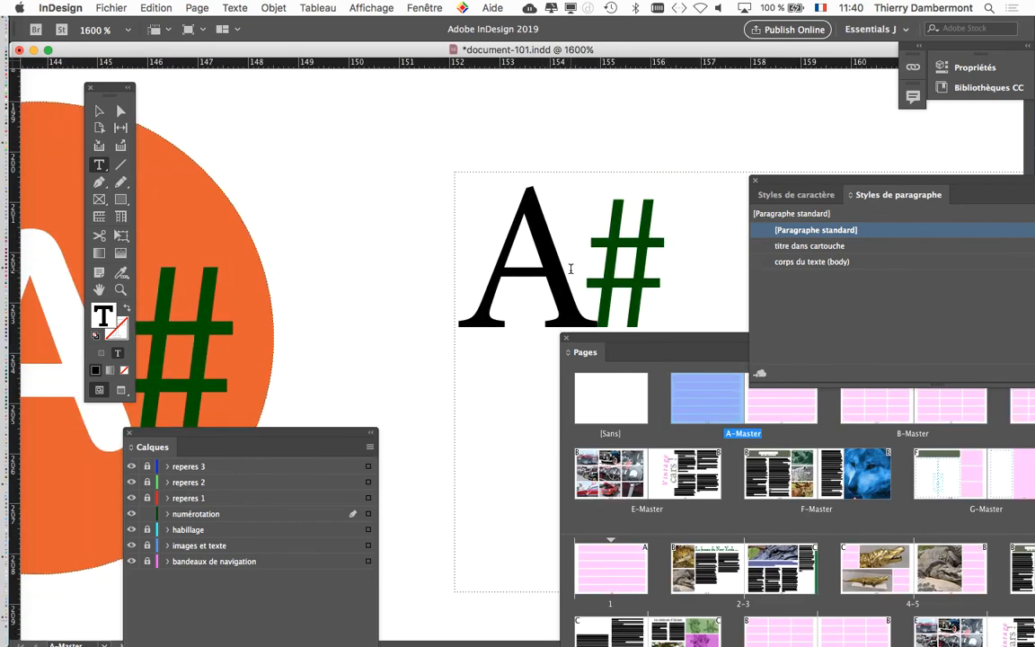
drag(575, 281, 446, 238)
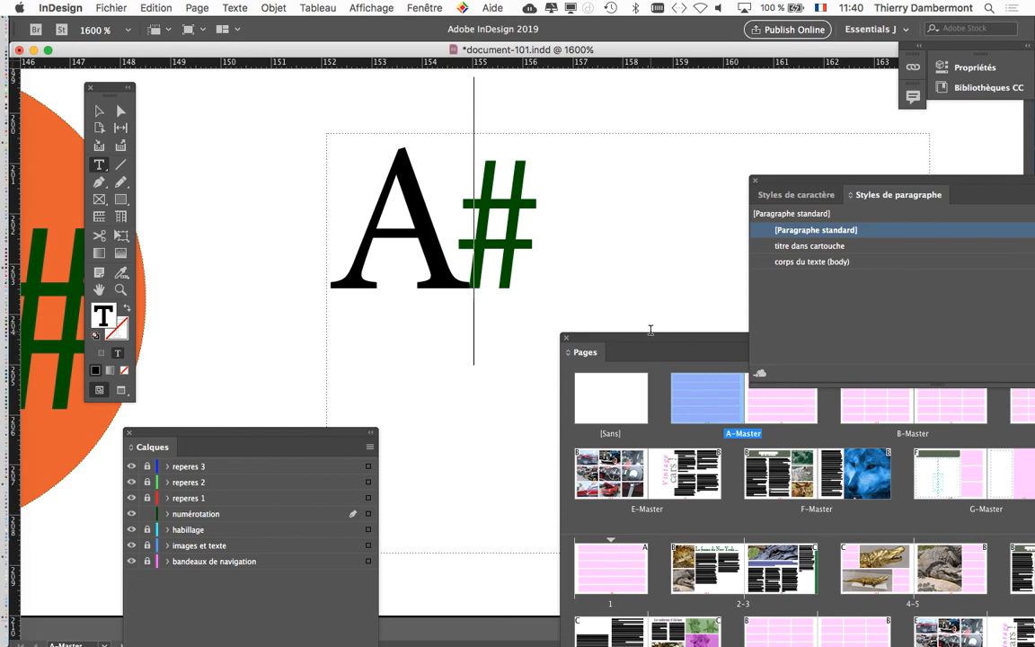
Check how the new page-number marker appears on document pages 2 and 10, with the Pages panel moved up
drag(651, 337, 616, 117)
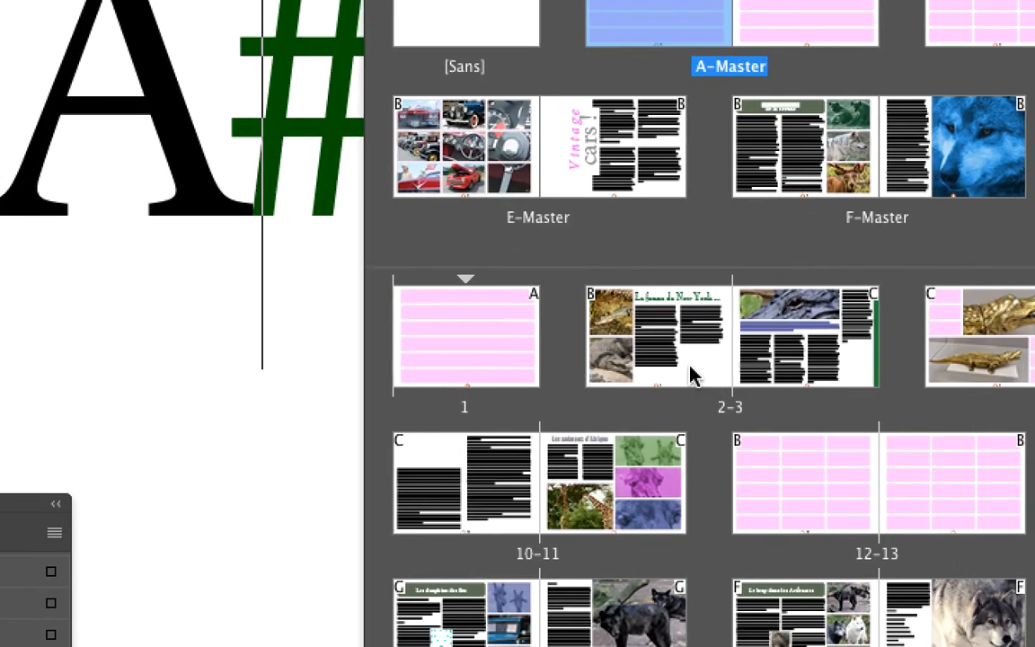
double_click(692, 376)
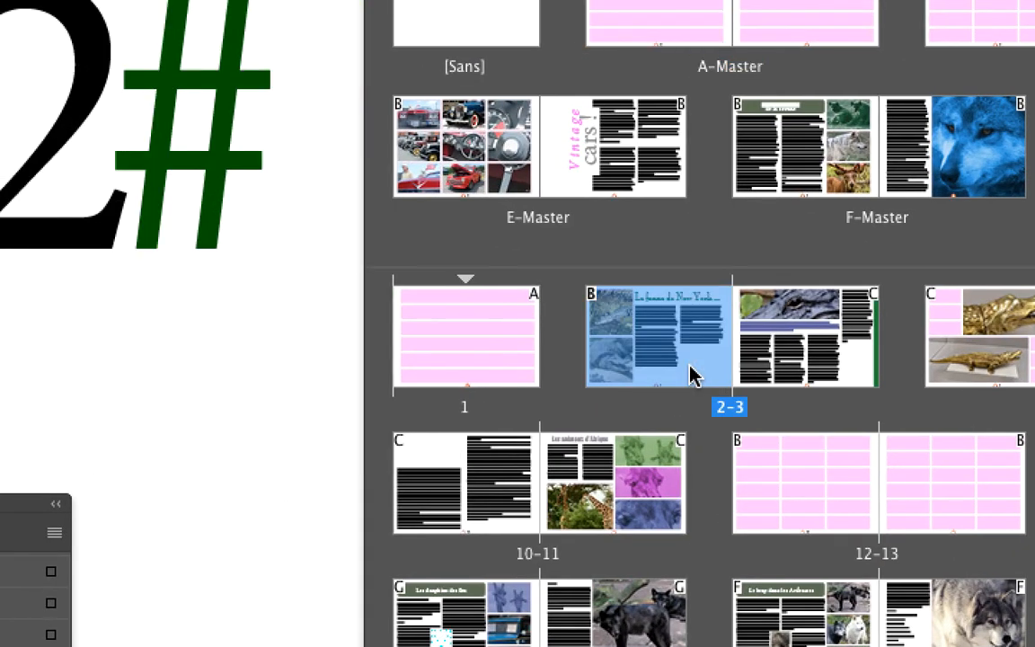
scroll(474, 352, down, 5)
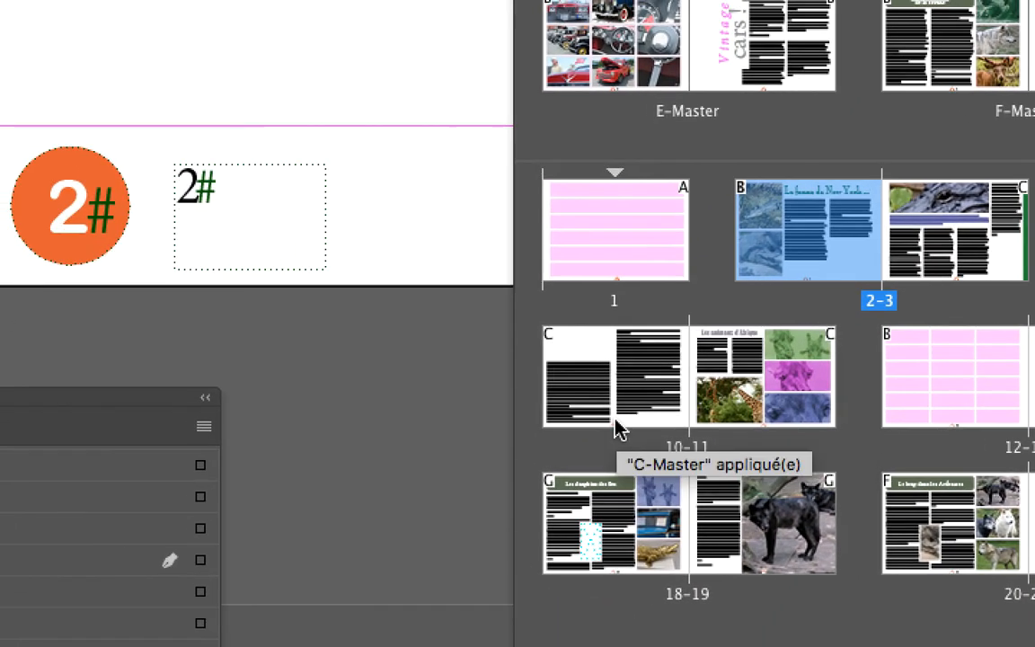
click(641, 411)
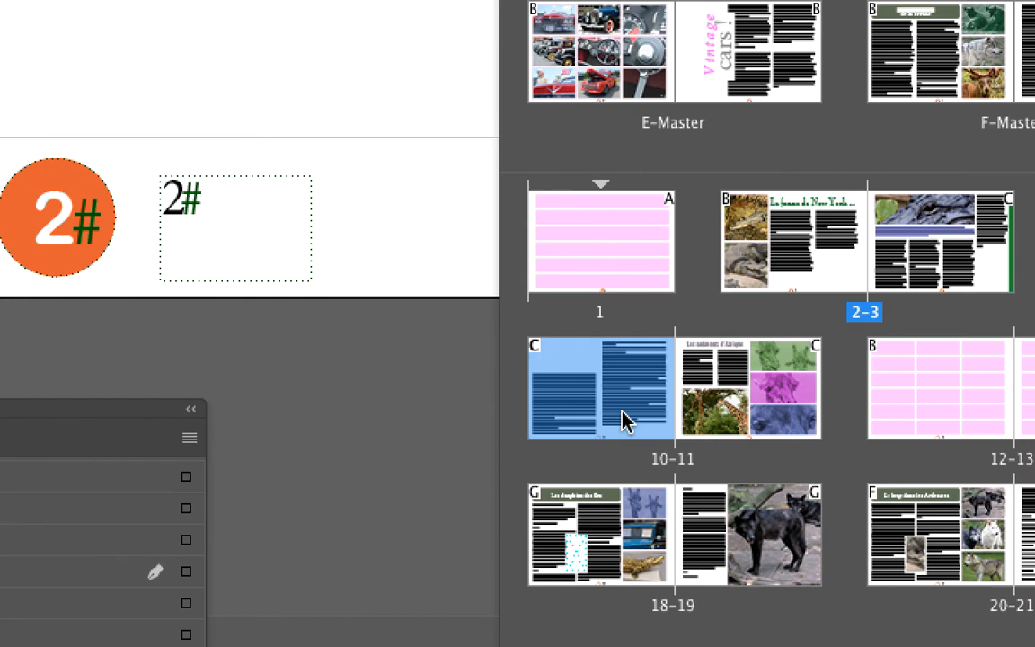
double_click(627, 423)
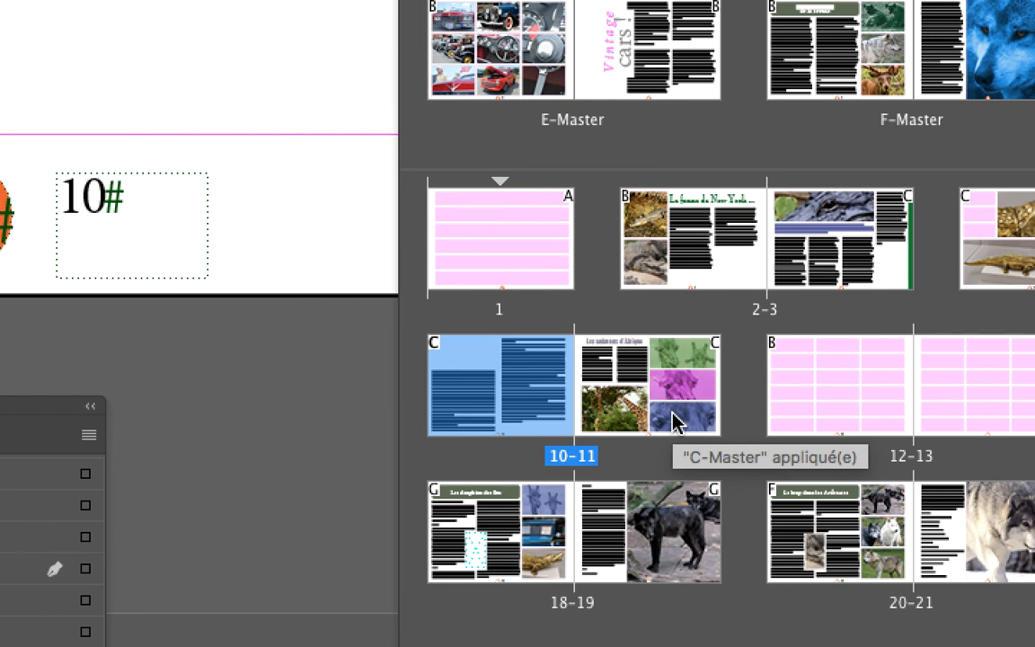
click(674, 422)
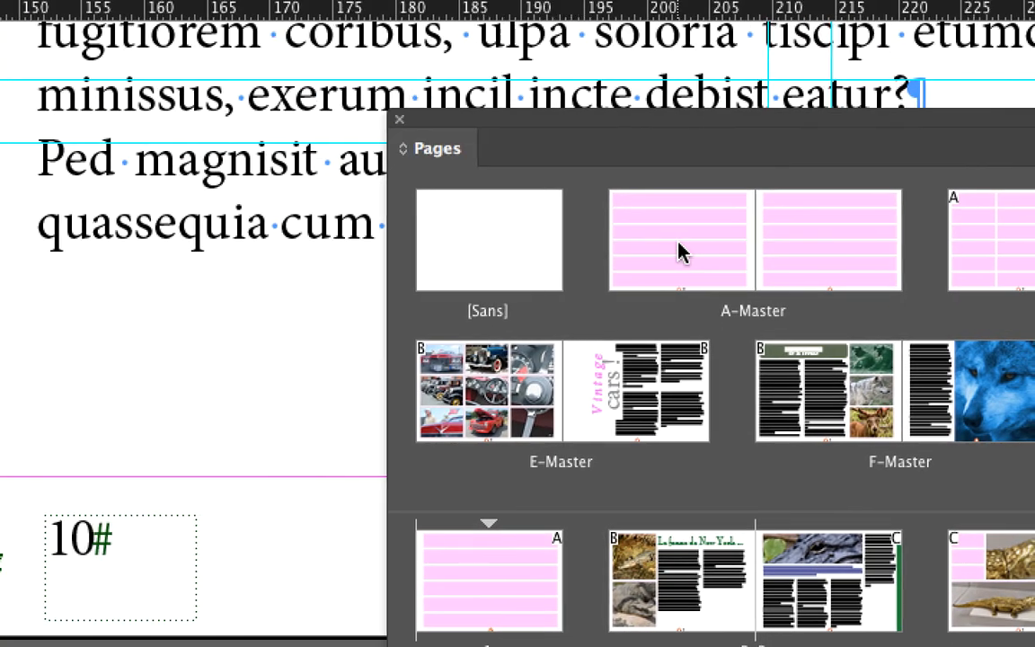
Return to A-Master's left page, clear the Pages and Layers panels out of the way, and delete the new page-number text frame
double_click(679, 251)
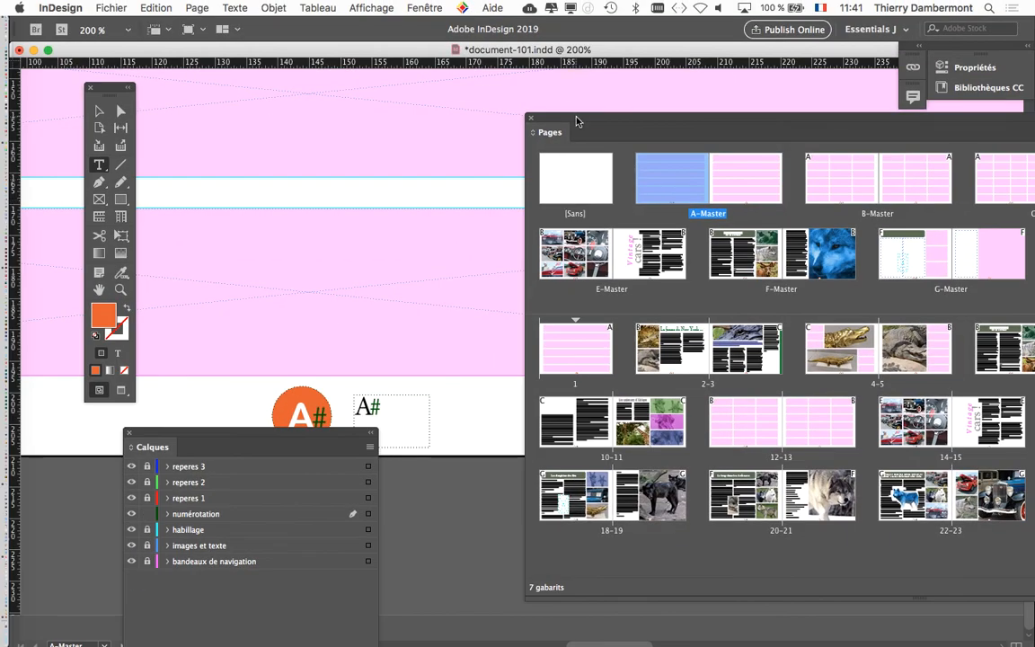
drag(491, 119, 806, 117)
click(99, 110)
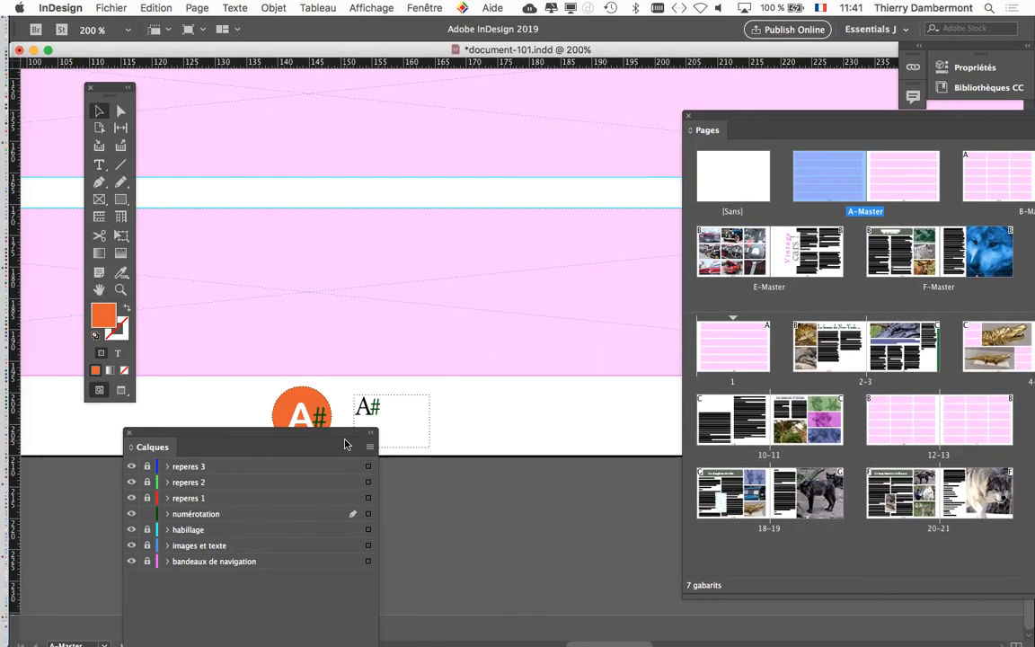
drag(324, 441, 239, 484)
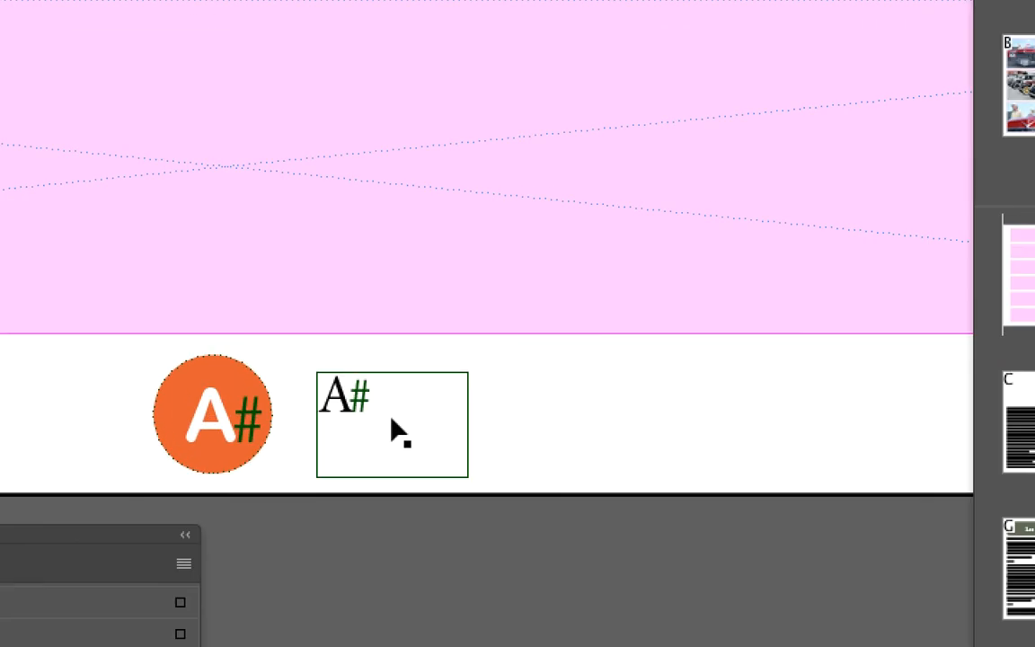
click(393, 424)
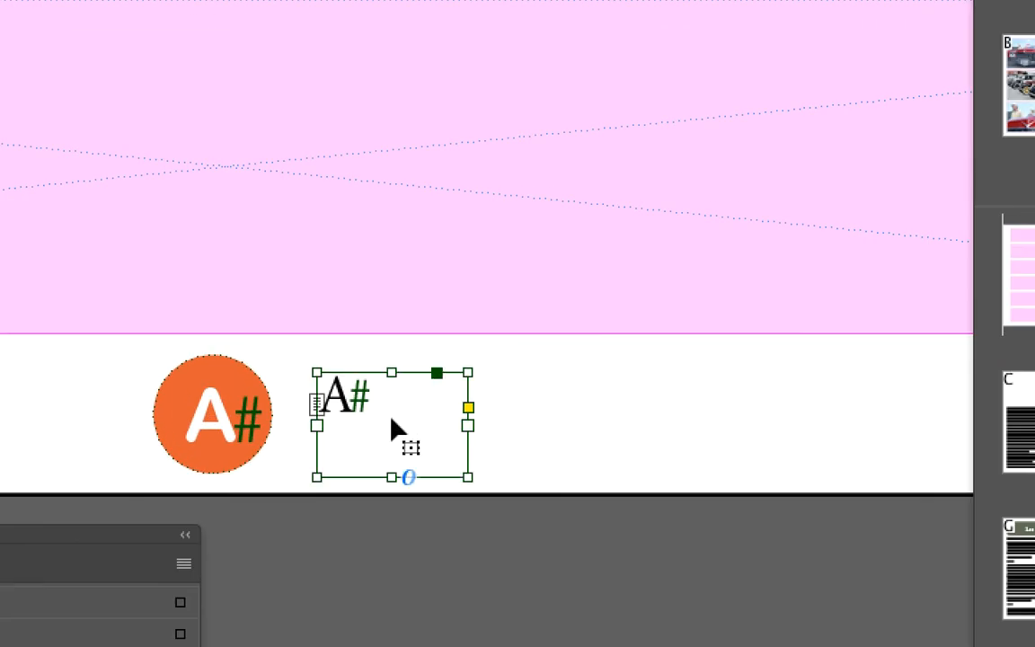
key(Delete)
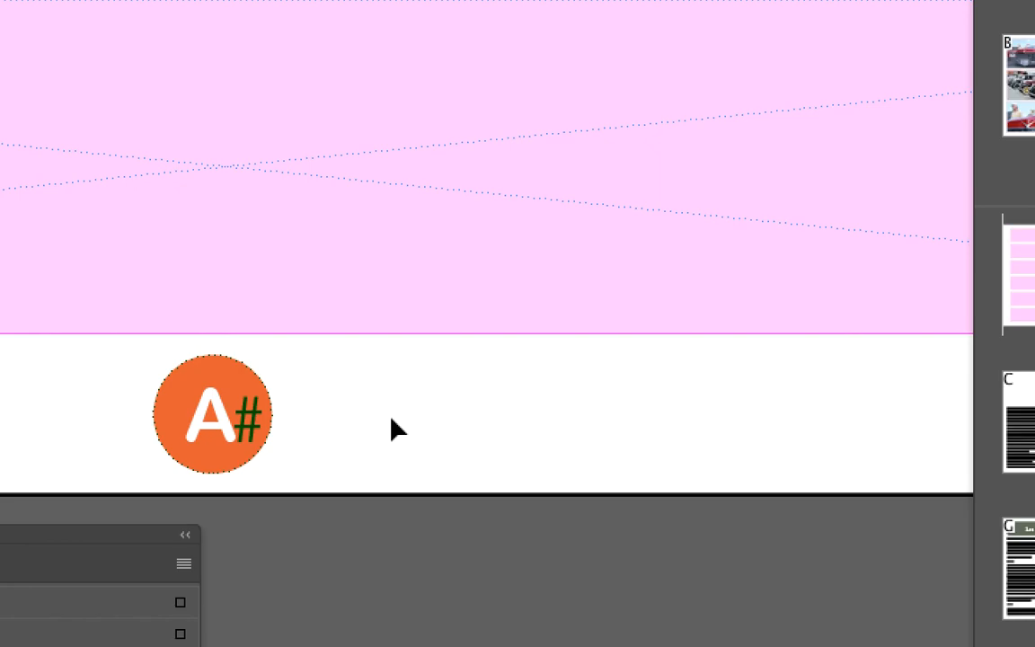